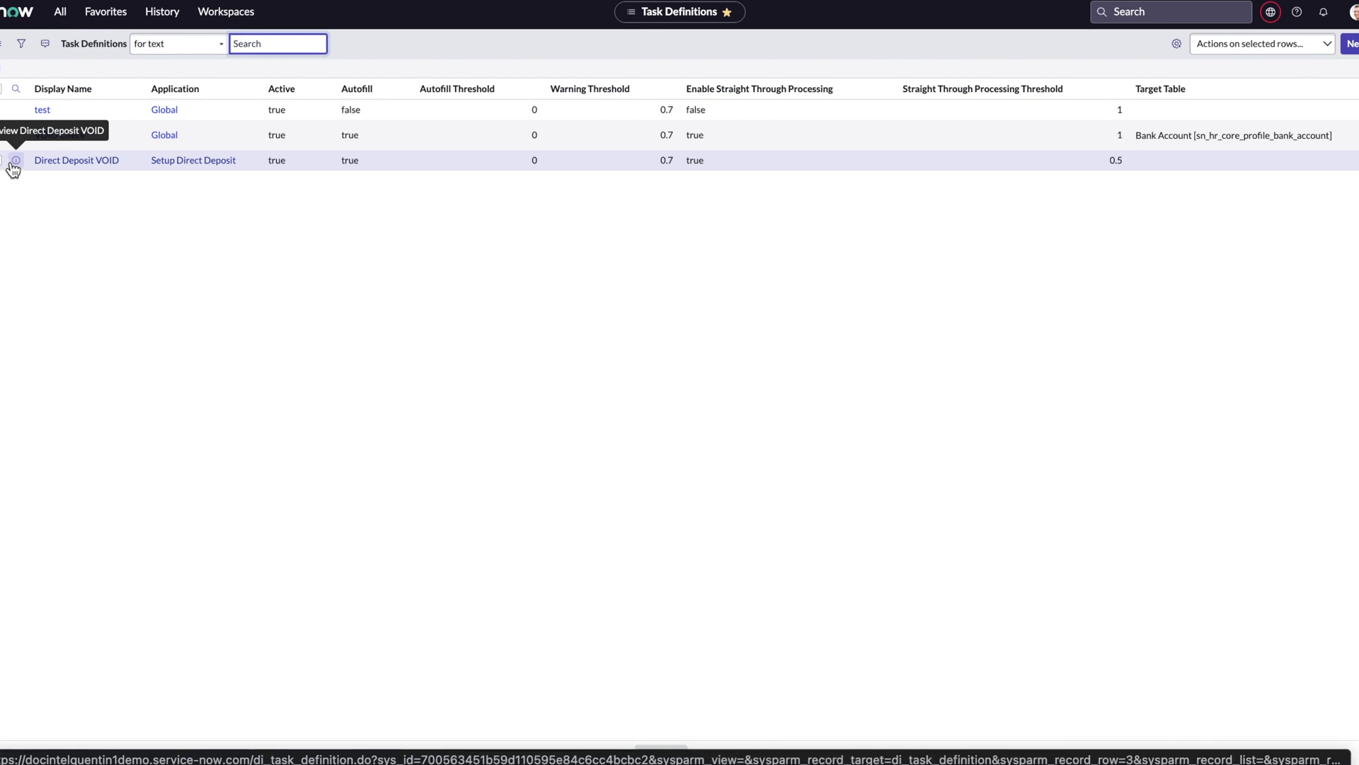
Open the Direct Deposit VOID definition record and list its Keys (4): Routing Number, Bank Name, Account Number, Account Holder
{"action": "left_click", "coordinate": [14, 161]}
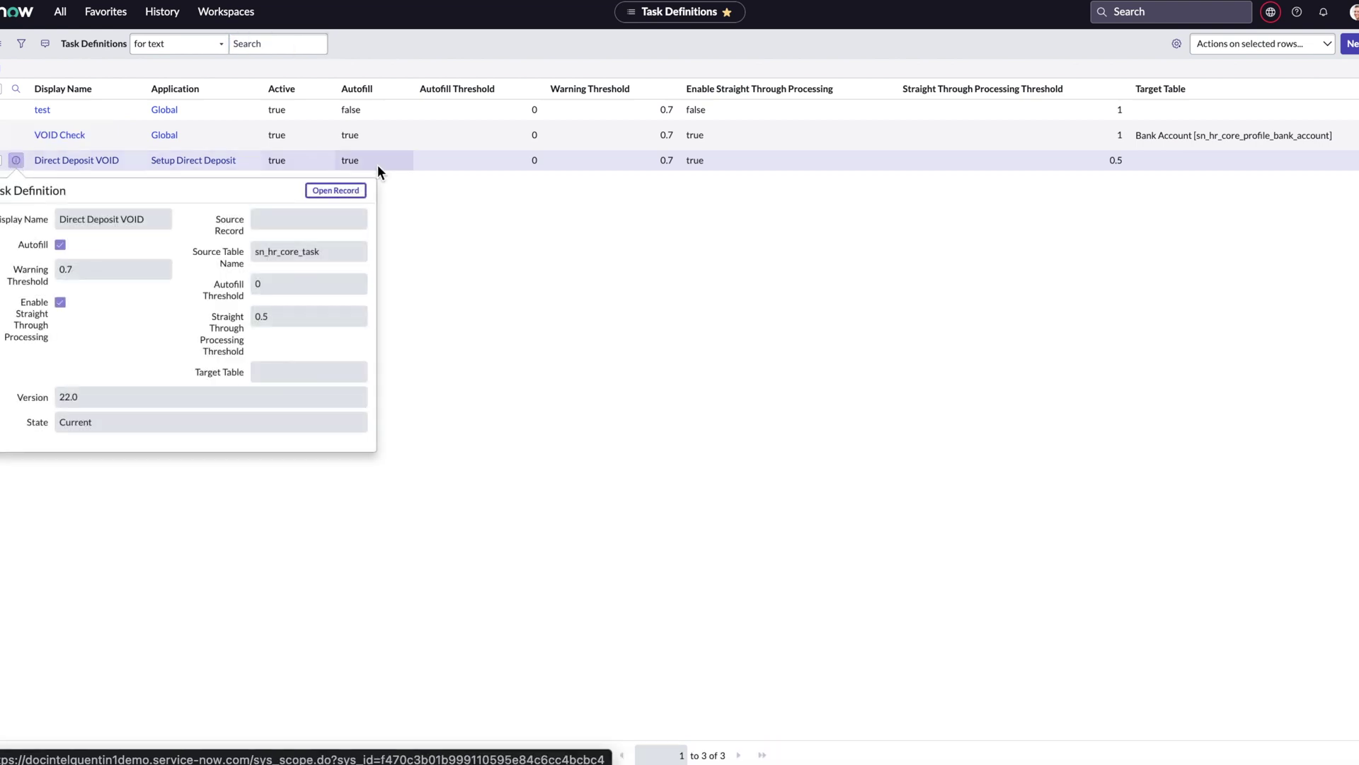
{"action": "left_click", "coordinate": [336, 192]}
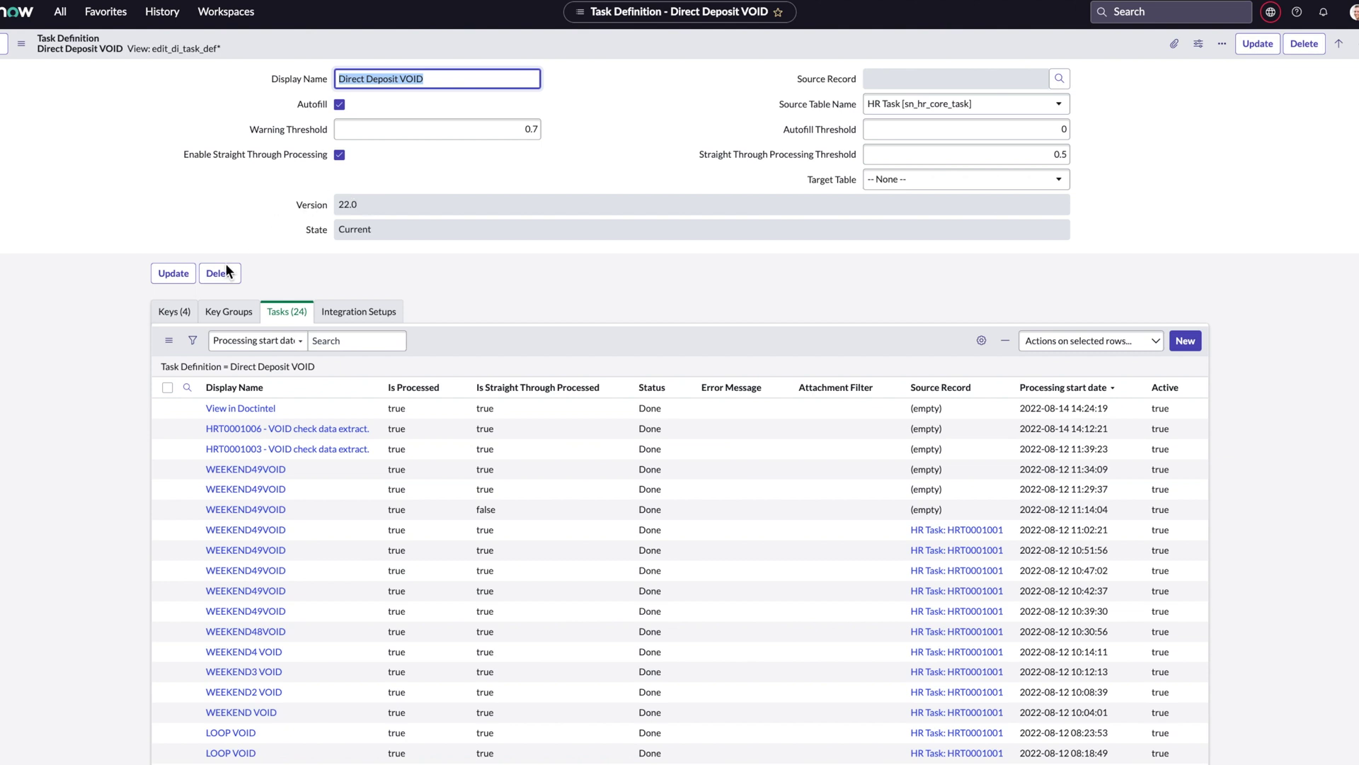
{"action": "left_click", "coordinate": [179, 307]}
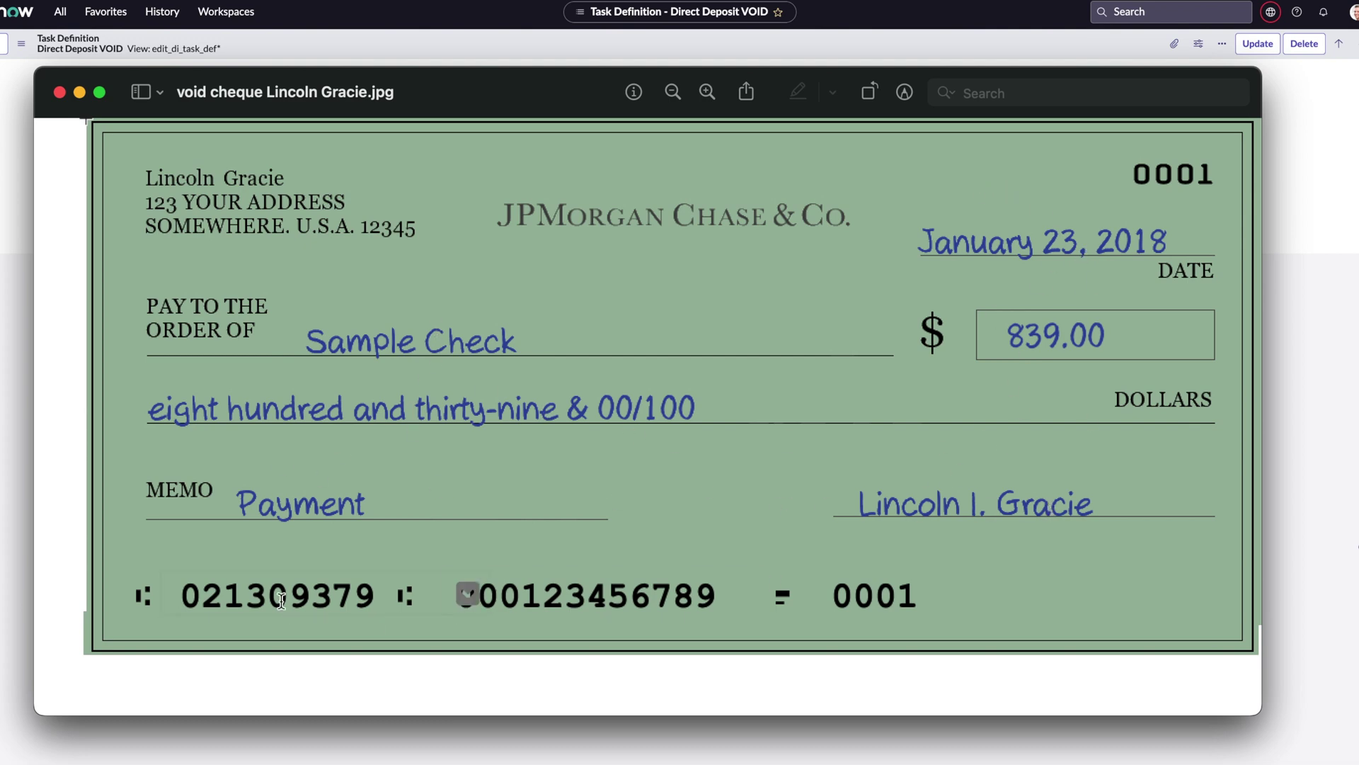
{"action": "mouse_move", "coordinate": [661, 590]}
{"action": "left_click", "coordinate": [57, 94]}
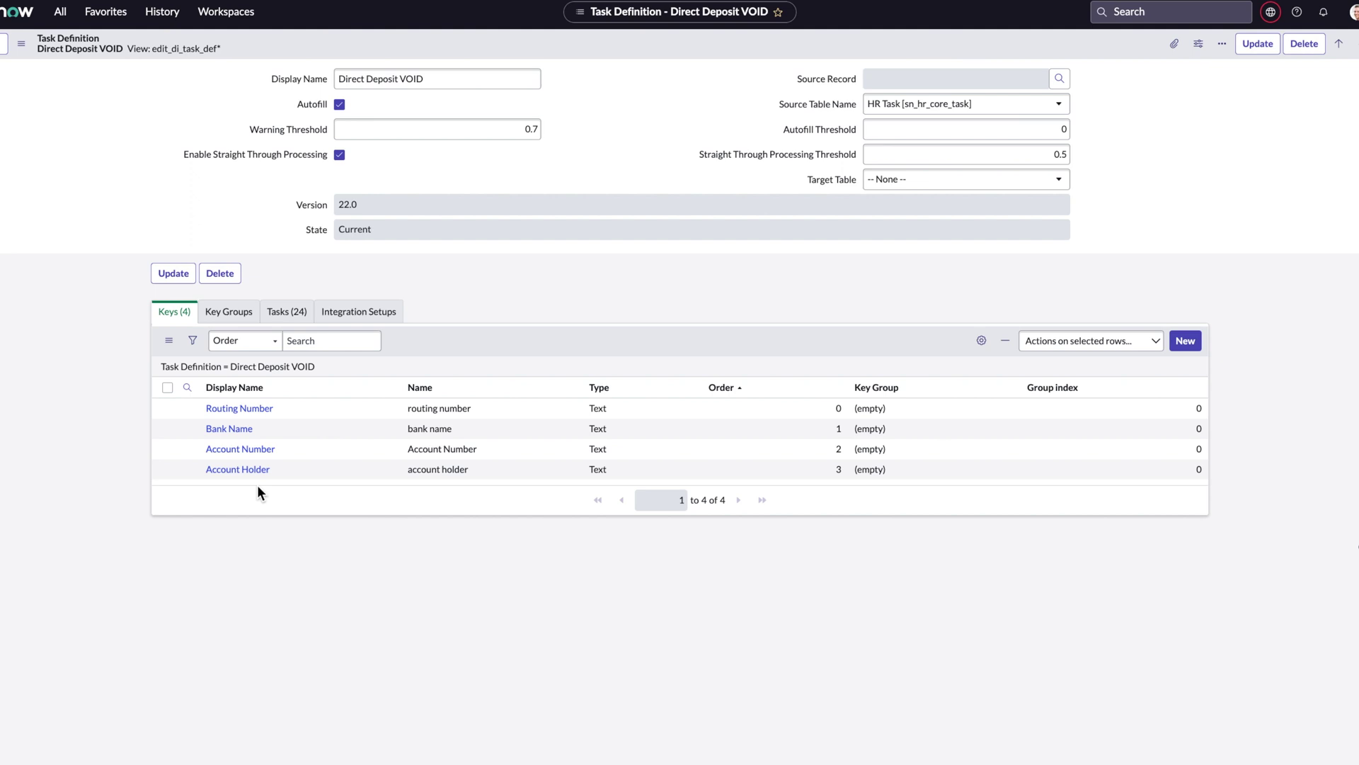
{"action": "left_click", "coordinate": [289, 313]}
Open the View in Doctintel task from the definition's Tasks (24) and show its extraction in DocIntel
{"action": "left_click", "coordinate": [289, 314]}
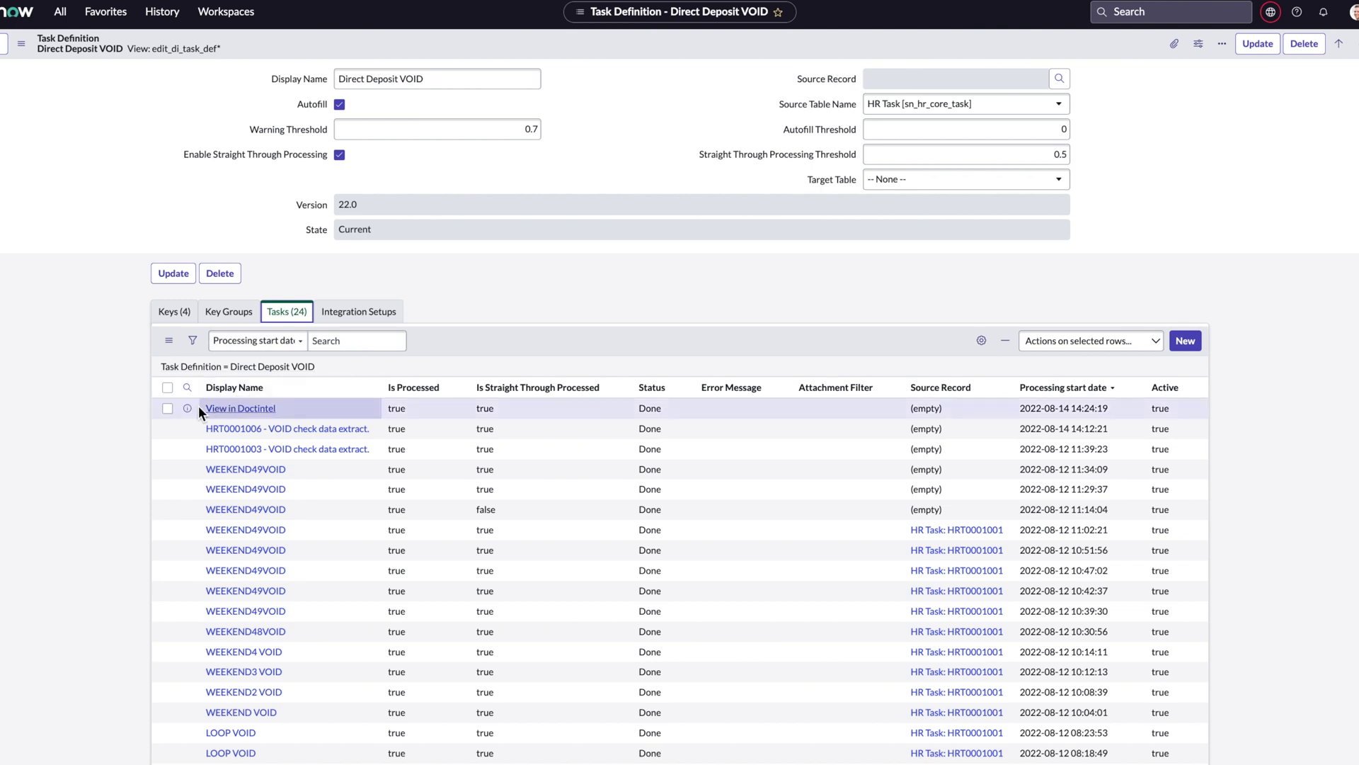
{"action": "left_click", "coordinate": [189, 410]}
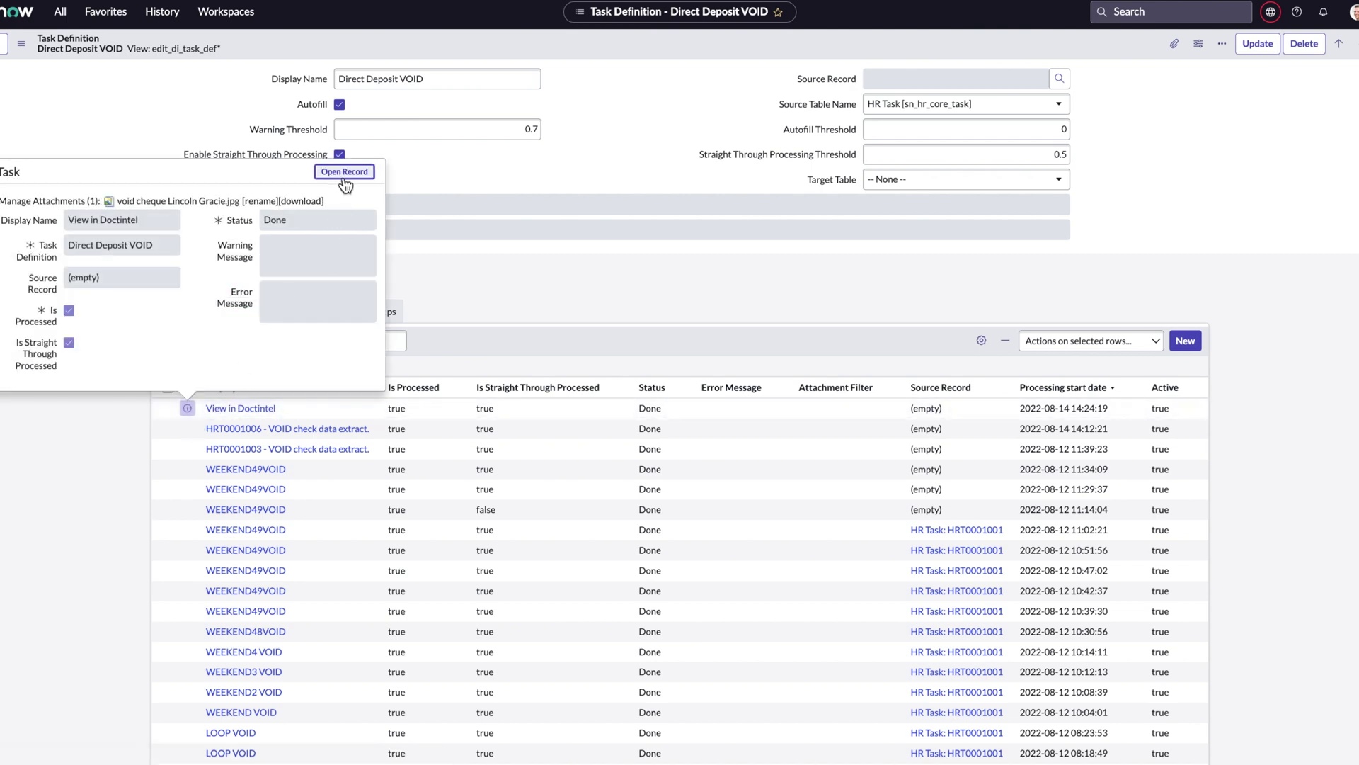
{"action": "left_click", "coordinate": [344, 174]}
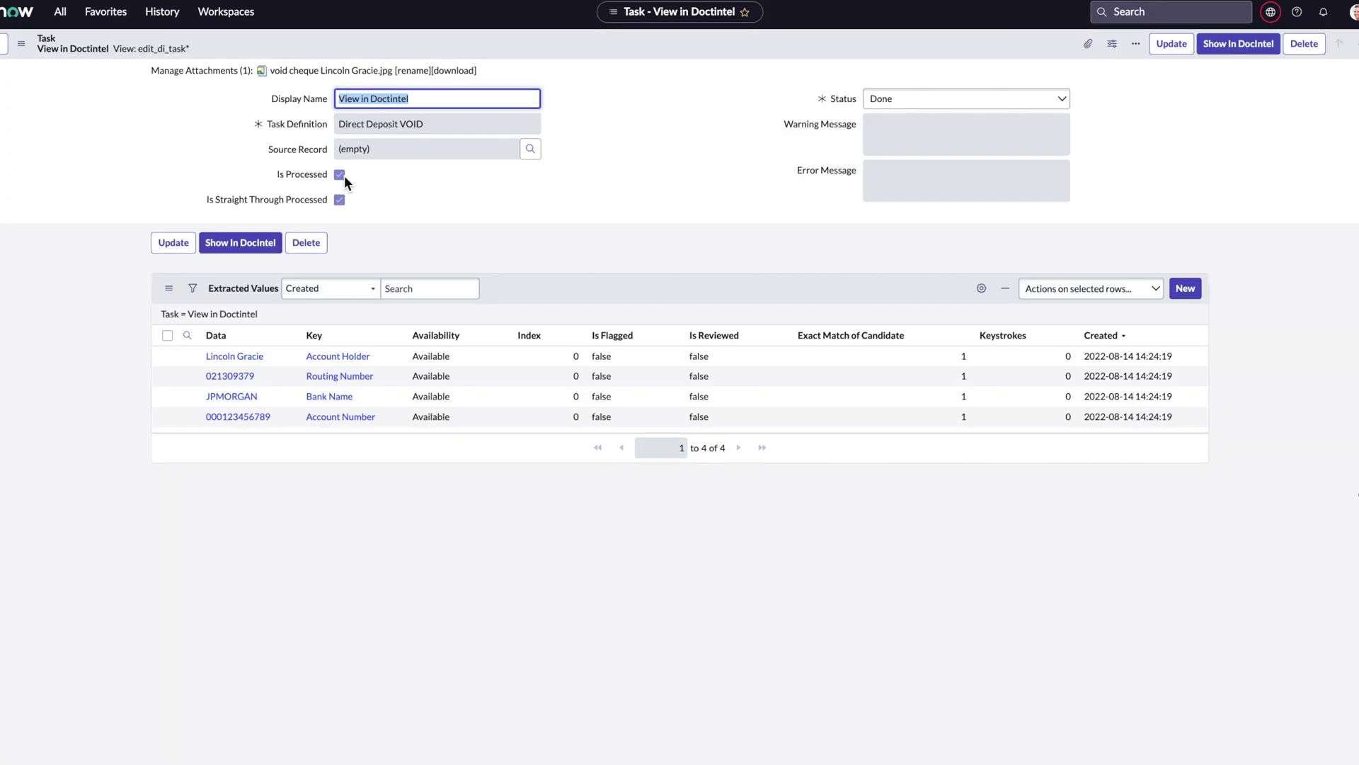
{"action": "left_click", "coordinate": [1218, 53]}
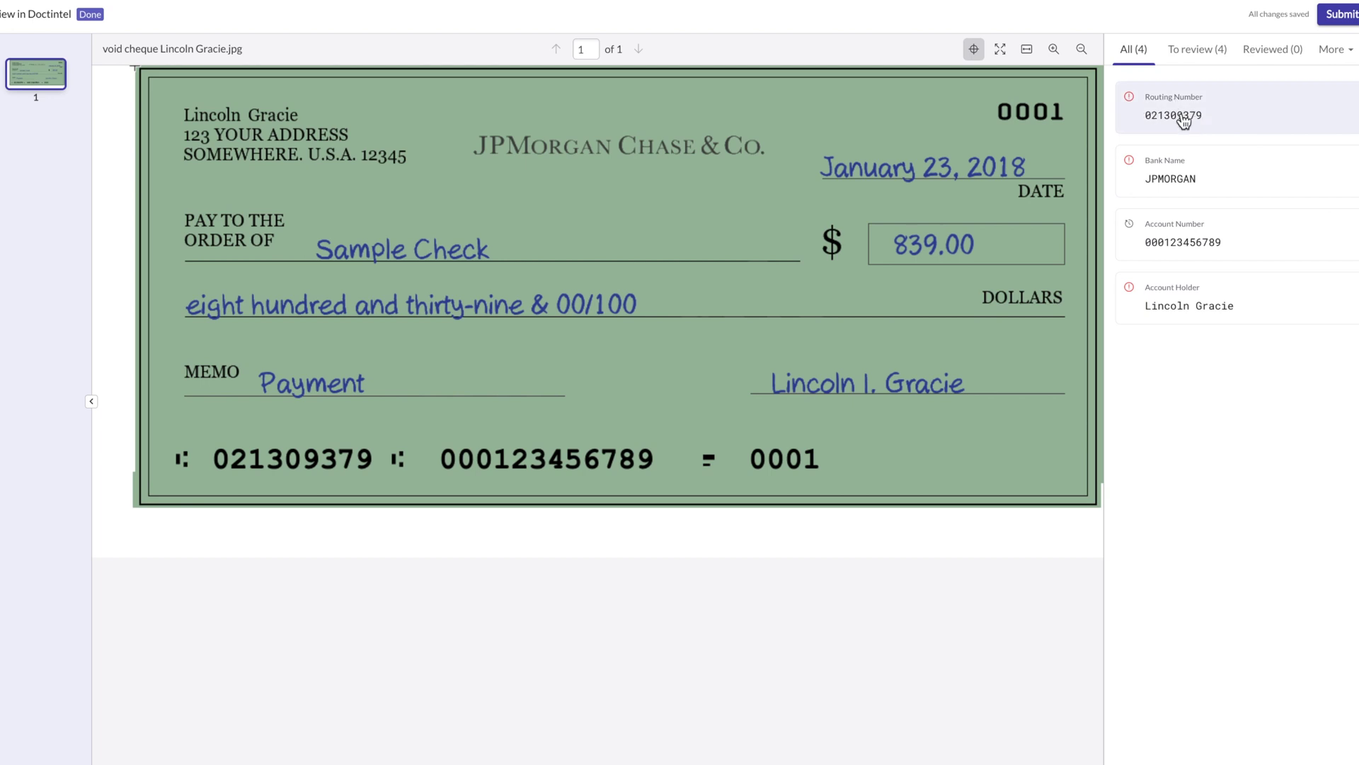
Accept the top candidate for the extracted routing number and mark it reviewed
{"action": "left_click", "coordinate": [1181, 118]}
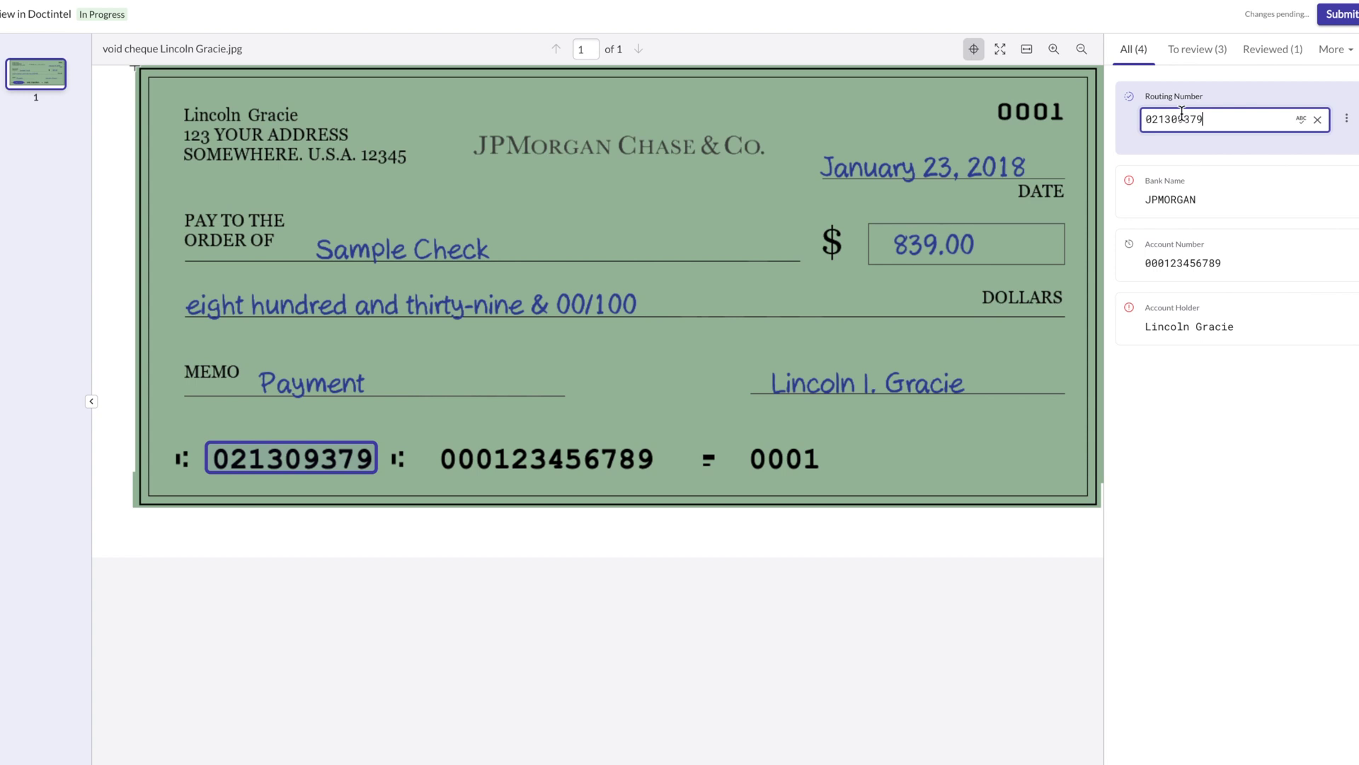
{"action": "left_click", "coordinate": [1233, 121]}
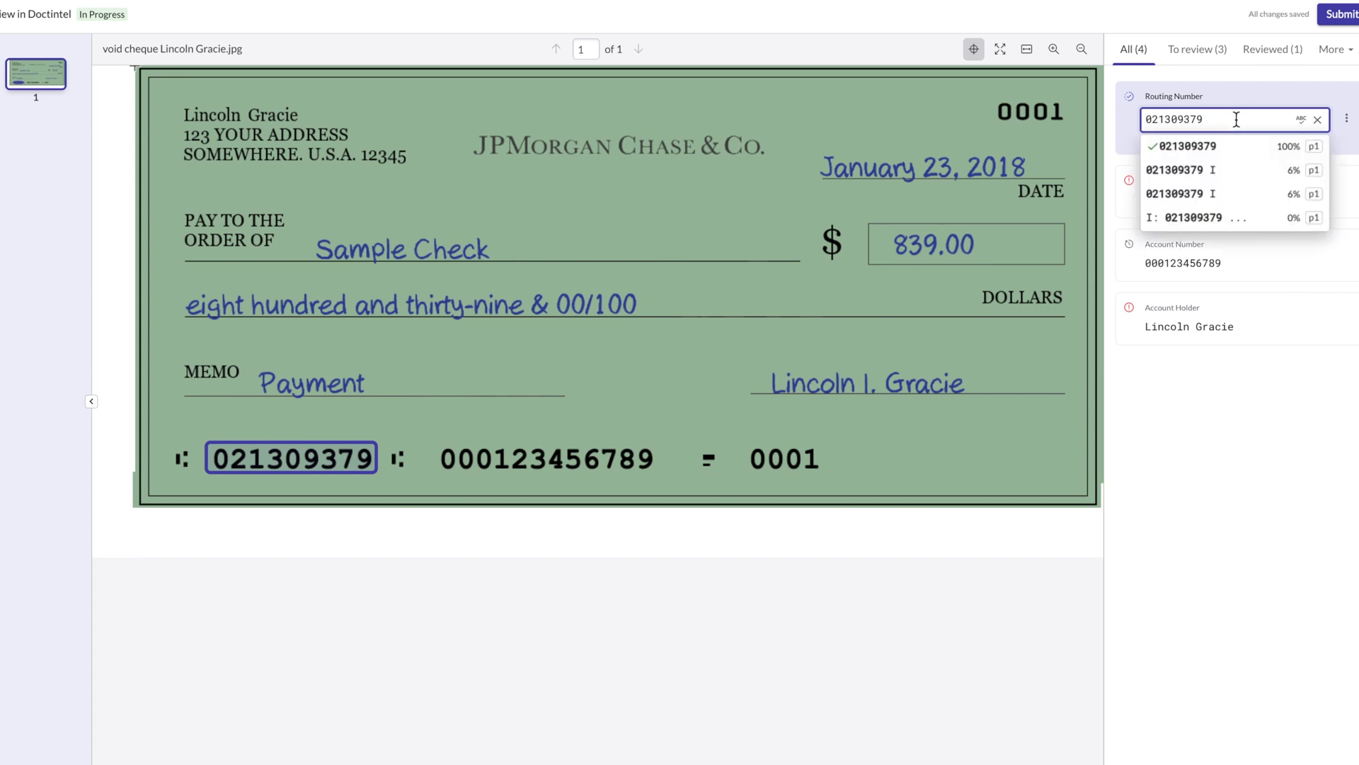
{"action": "left_click", "coordinate": [1294, 153]}
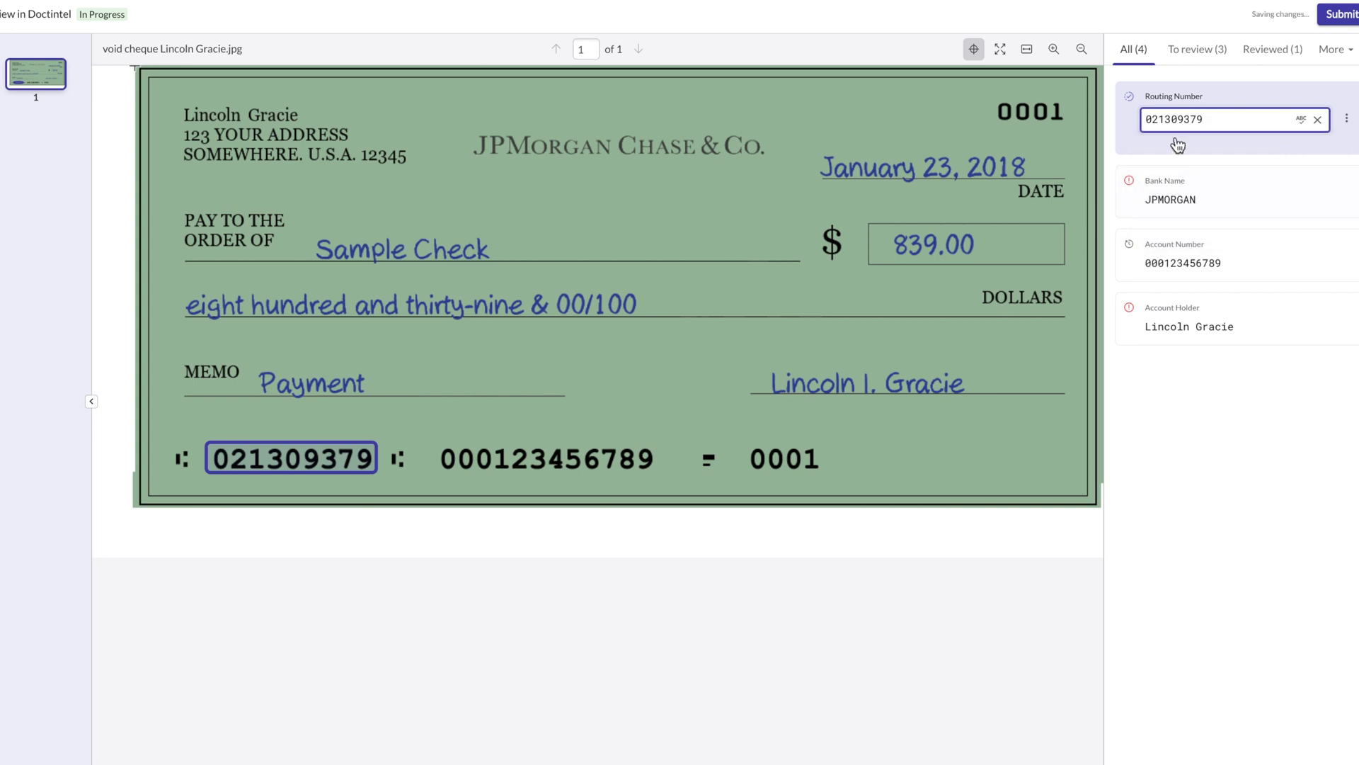
{"action": "left_click", "coordinate": [1218, 194]}
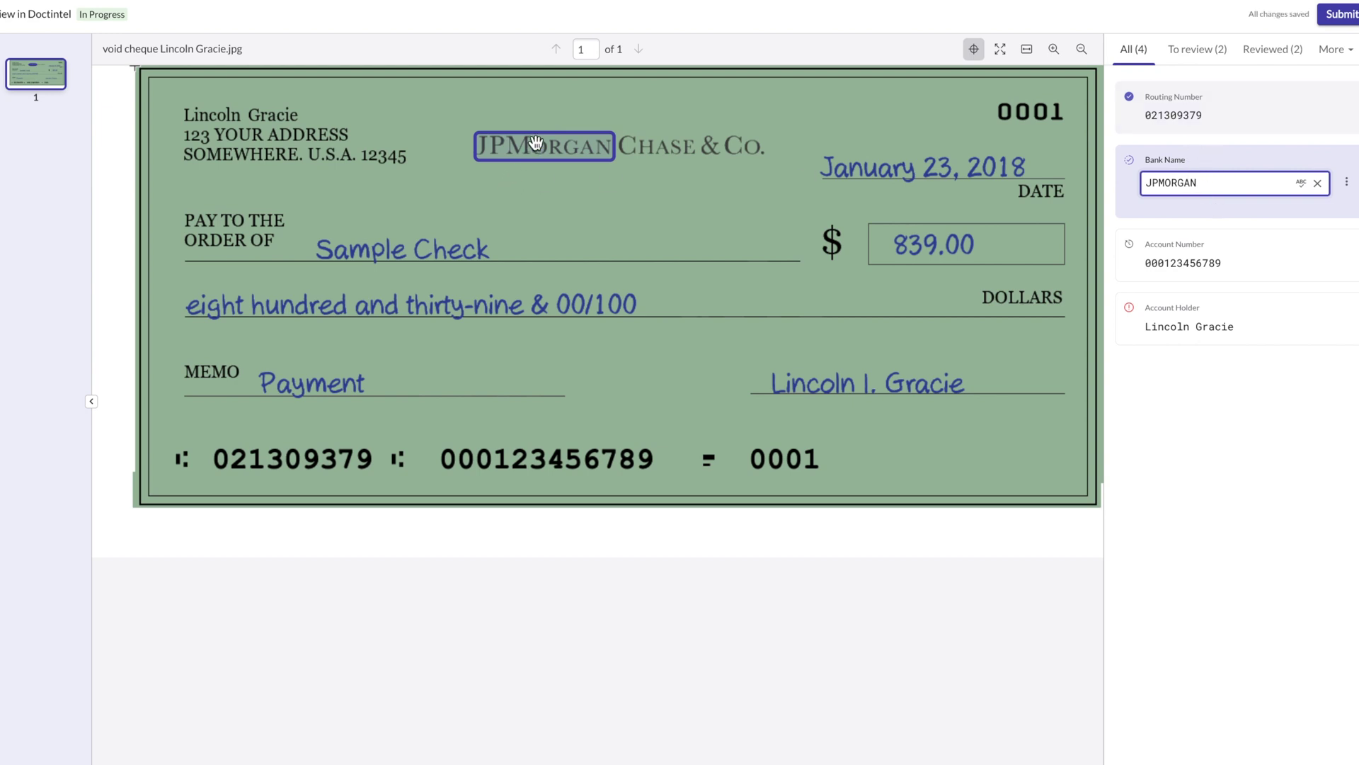
Mark bank name, account number and account holder reviewed, keeping the extracted holder value
{"action": "left_click", "coordinate": [1185, 281]}
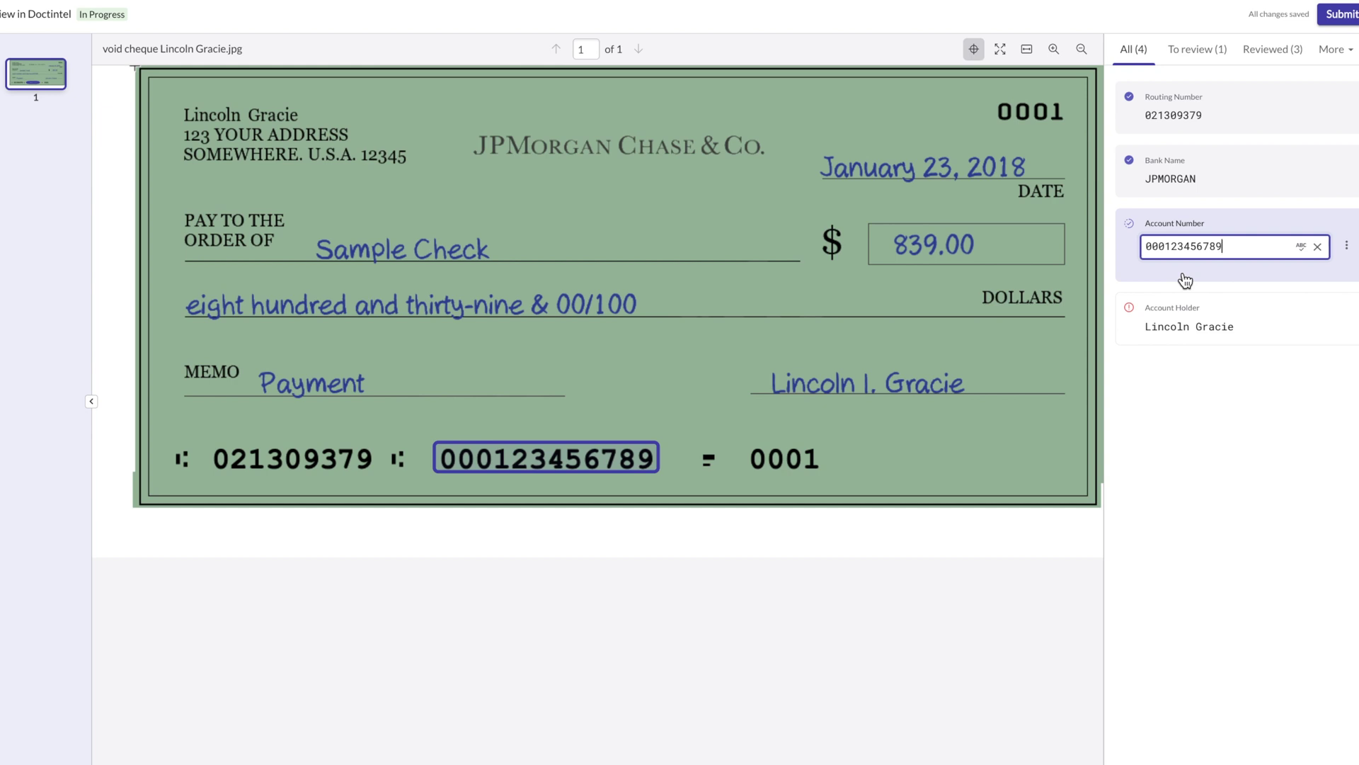
{"action": "left_click", "coordinate": [1194, 318]}
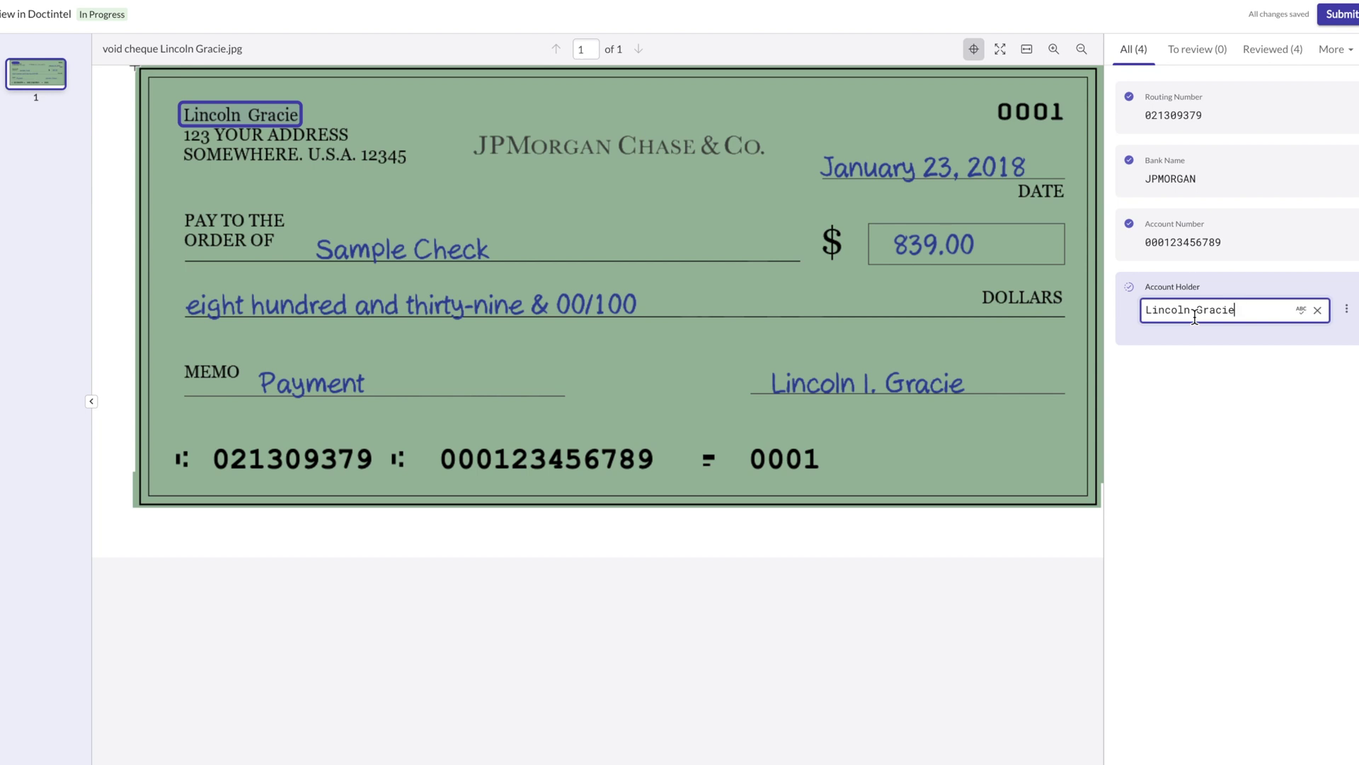
{"action": "left_click", "coordinate": [1195, 318]}
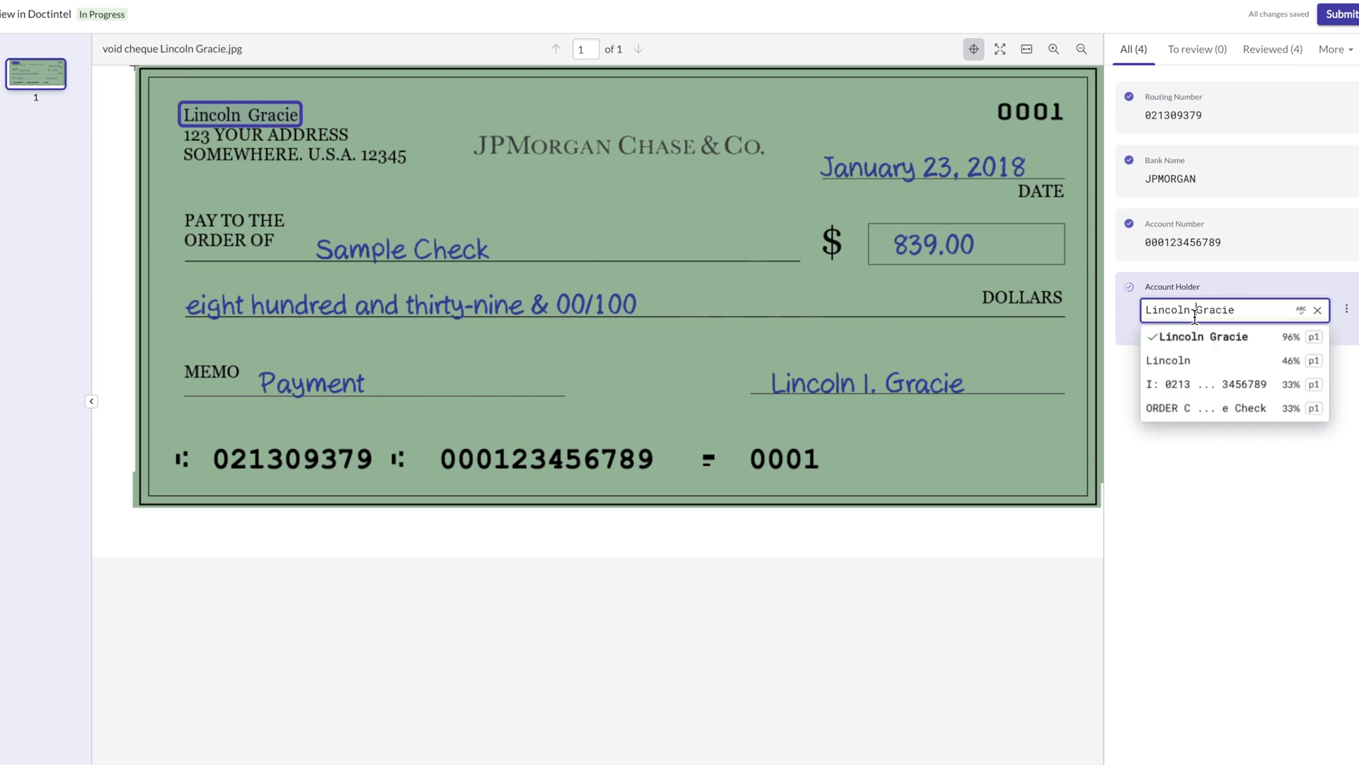
{"action": "left_click", "coordinate": [1282, 478]}
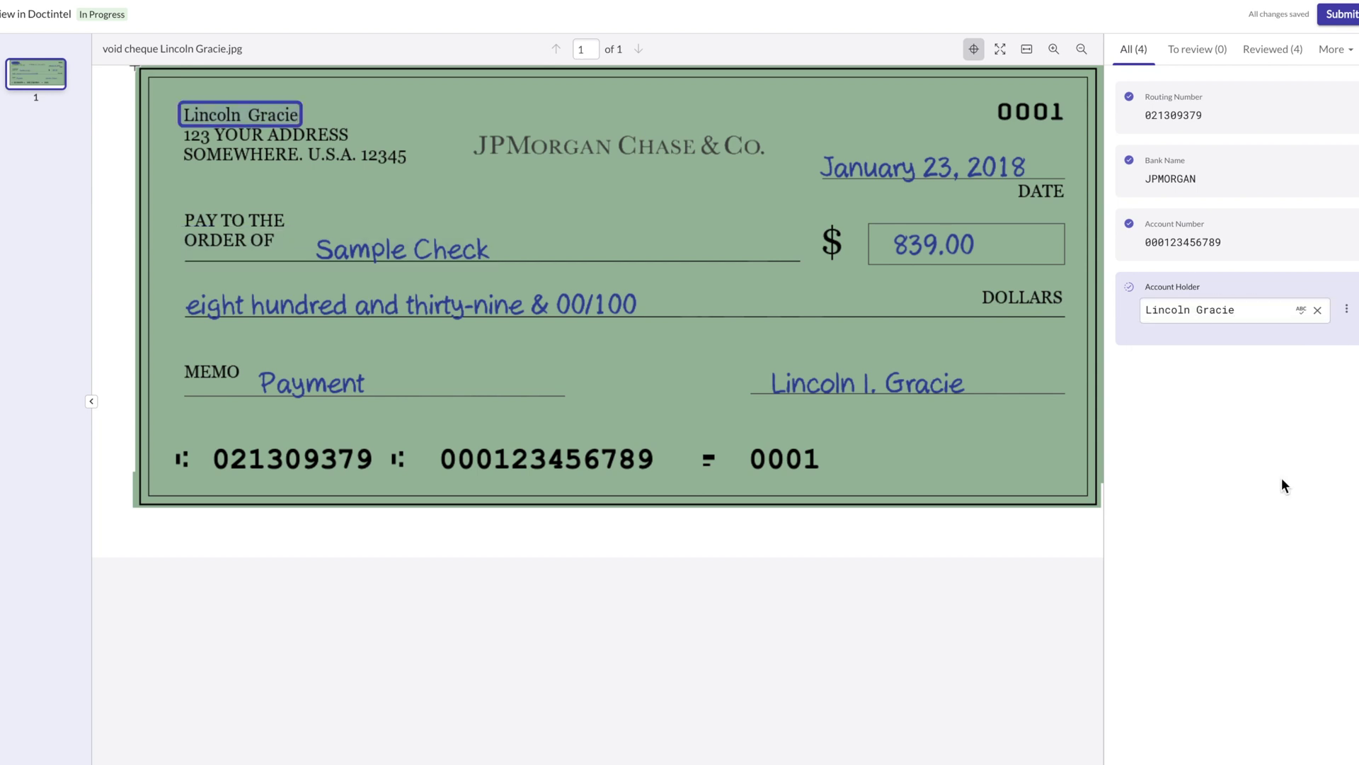
{"action": "left_click", "coordinate": [1349, 13]}
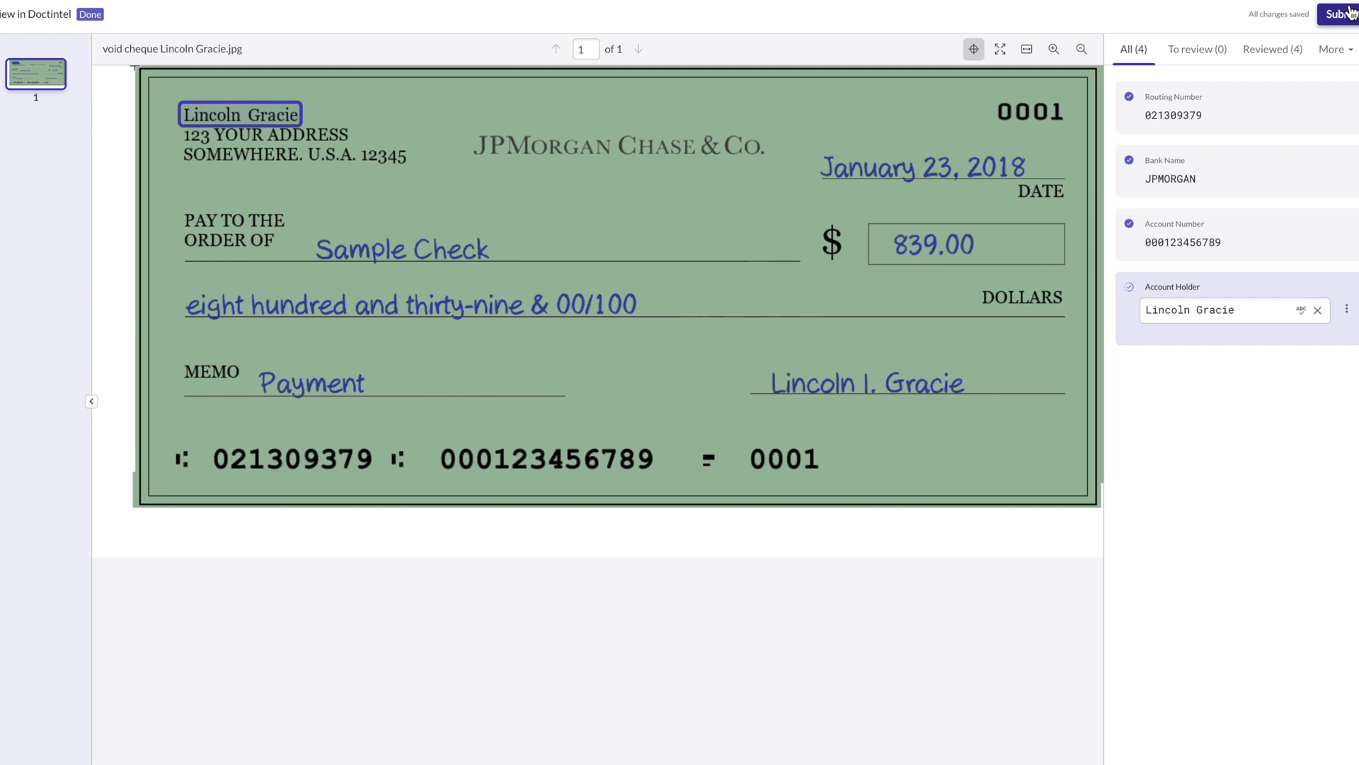
Submit the reviewed void-cheque extraction so the DocIntel task is marked Done
{"action": "left_click", "coordinate": [1349, 13]}
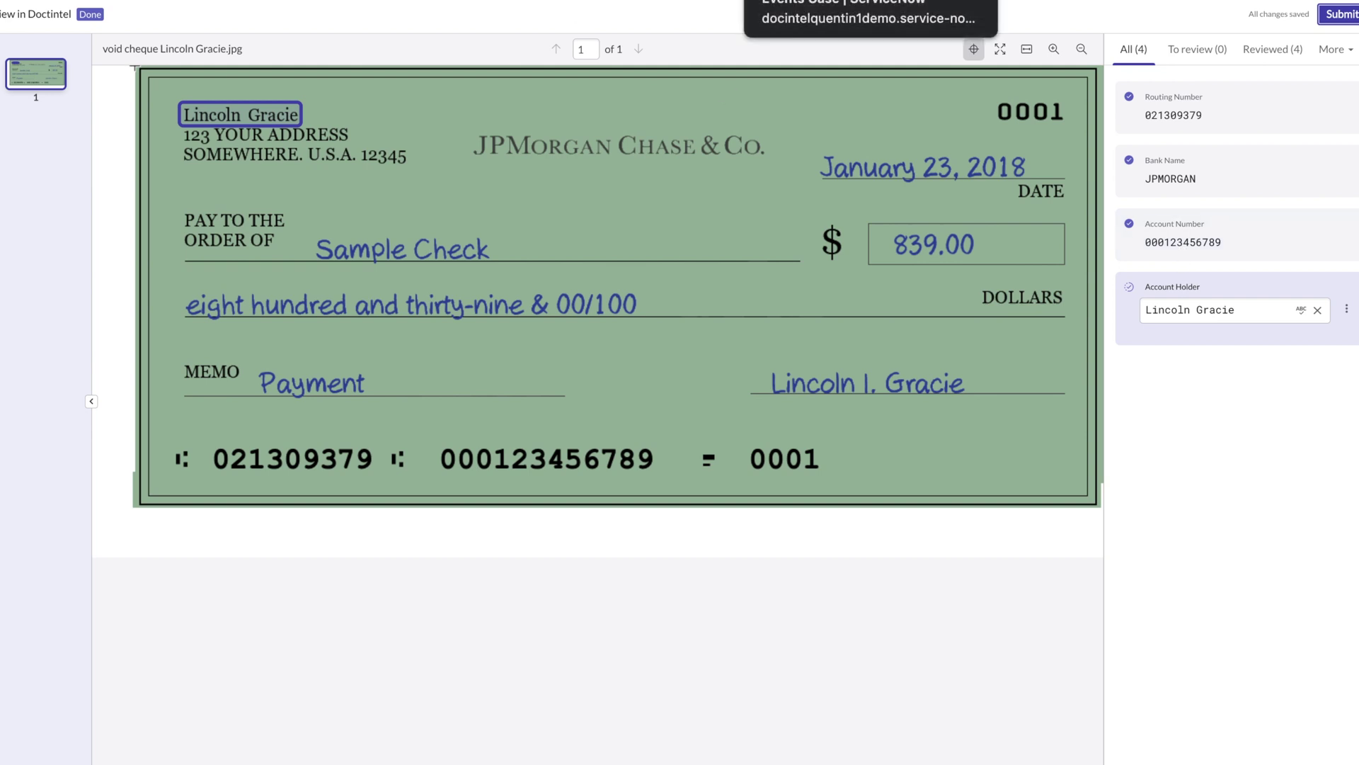
Return to case HRC0000717 and bring its 17-task list into view, with VOID CHECK Closed Complete
{"action": "left_click", "coordinate": [843, 4]}
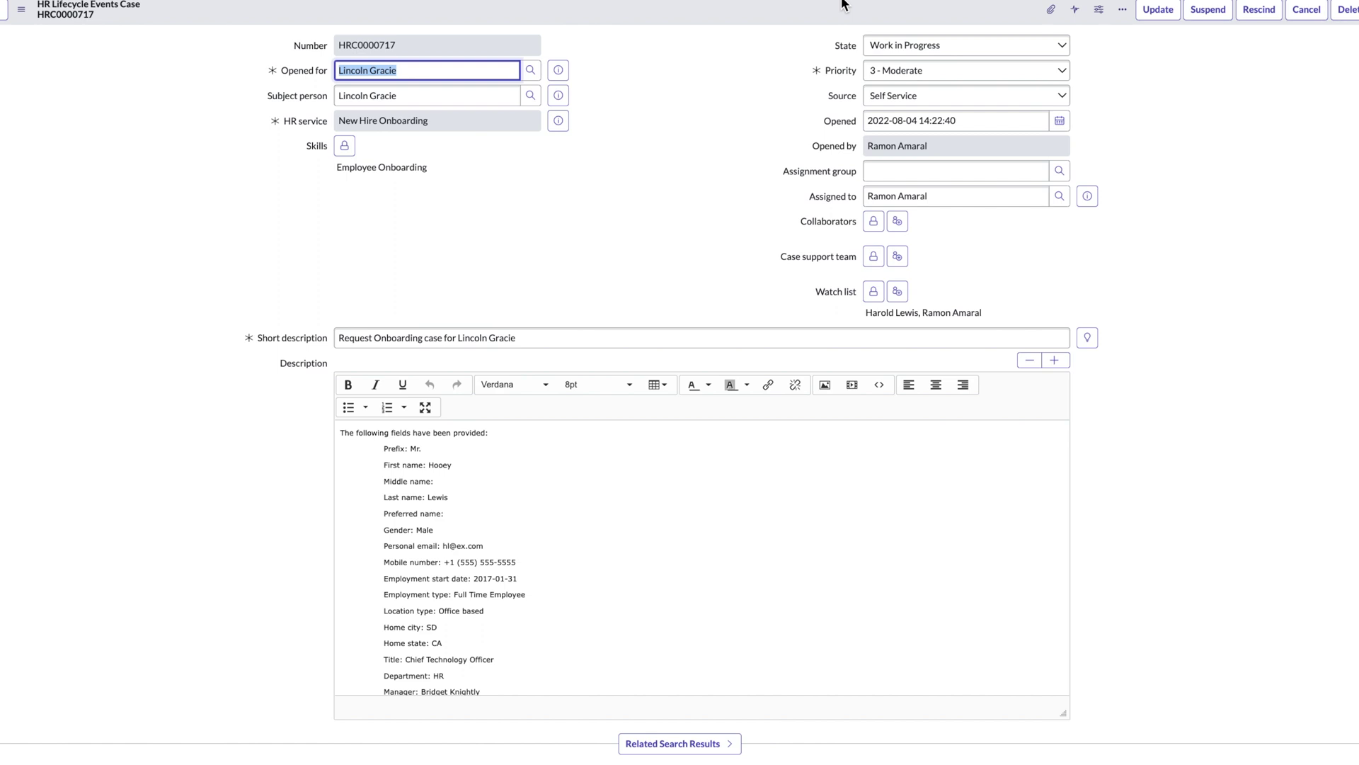
{"action": "left_click", "coordinate": [416, 121]}
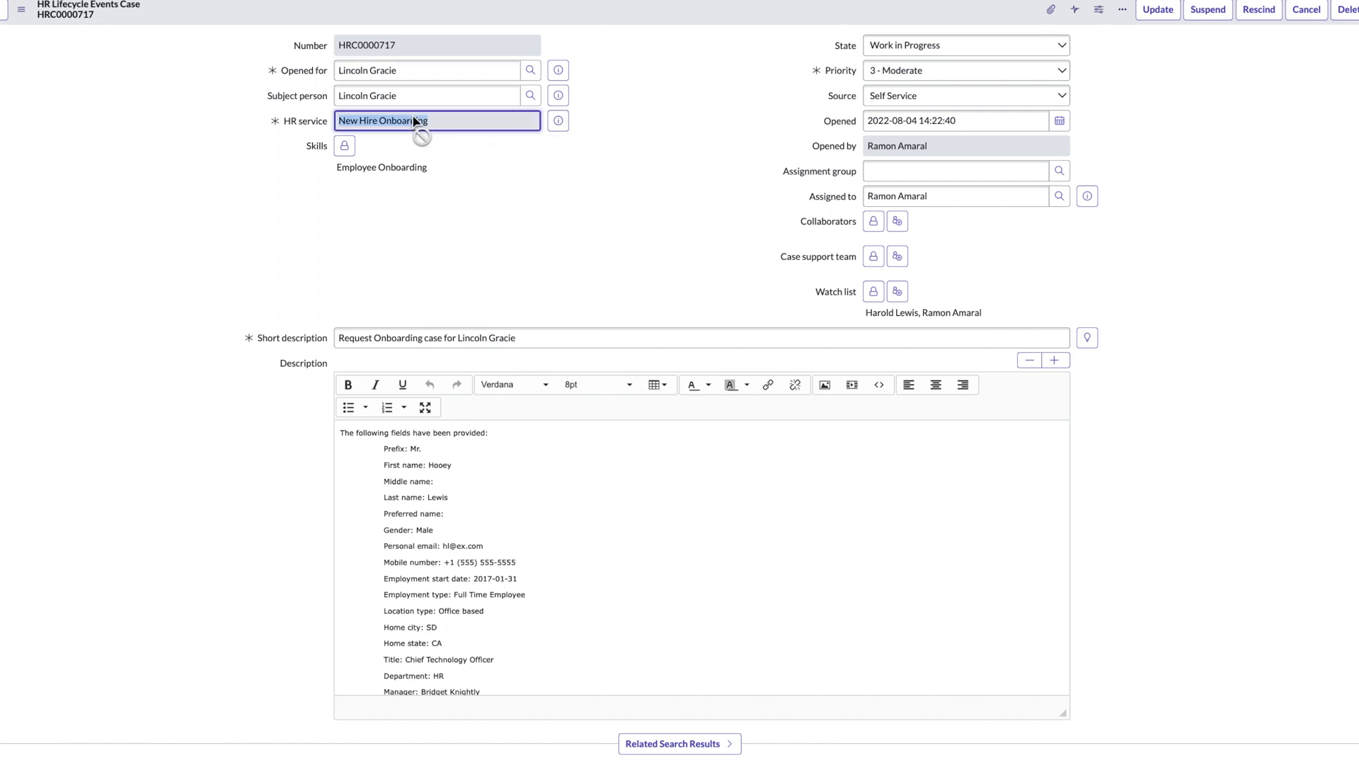
{"action": "mouse_move", "coordinate": [340, 121]}
{"action": "left_mouse_down"}
{"action": "mouse_move", "coordinate": [464, 123]}
{"action": "mouse_move", "coordinate": [114, 17]}
{"action": "mouse_move", "coordinate": [313, 25]}
{"action": "mouse_move", "coordinate": [388, 76]}
{"action": "mouse_move", "coordinate": [339, 94]}
{"action": "left_mouse_up"}
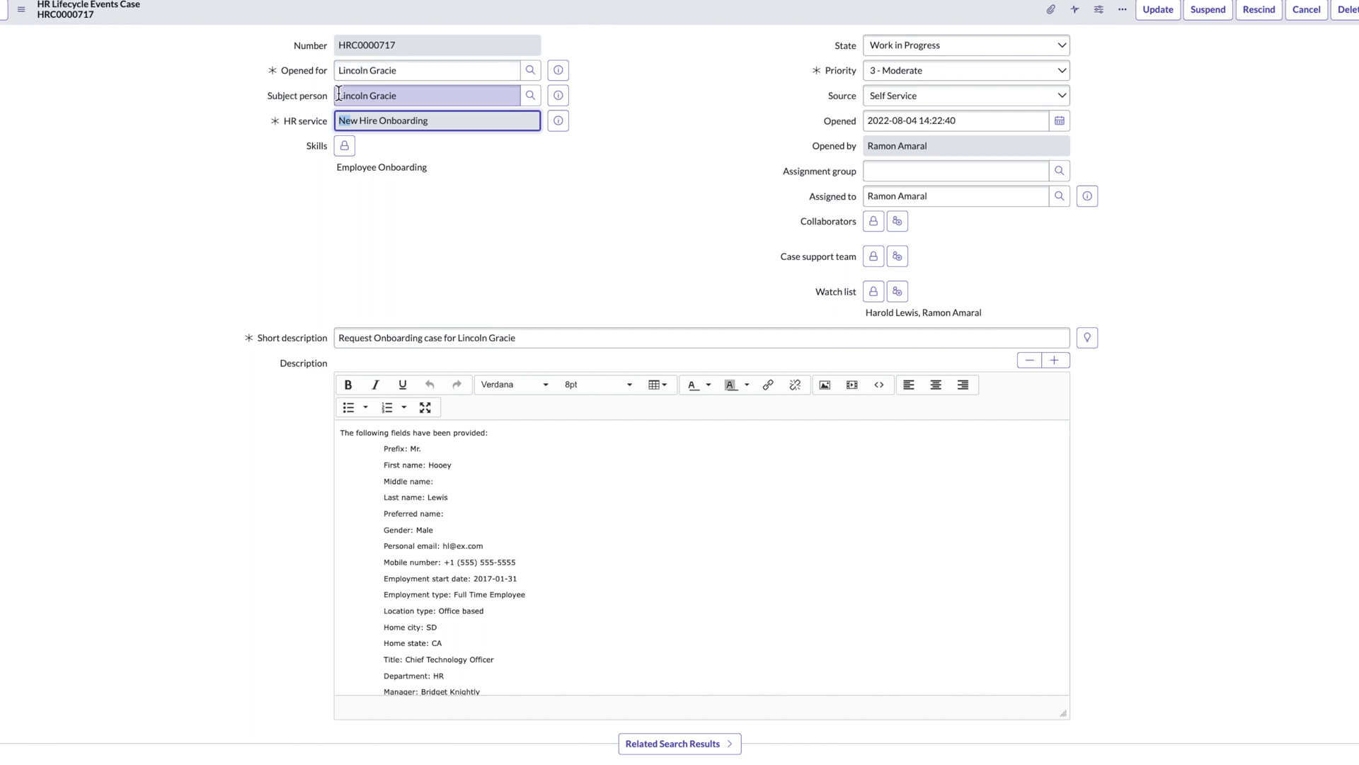
{"action": "left_click_drag", "start_coordinate": [339, 94], "coordinate": [356, 189]}
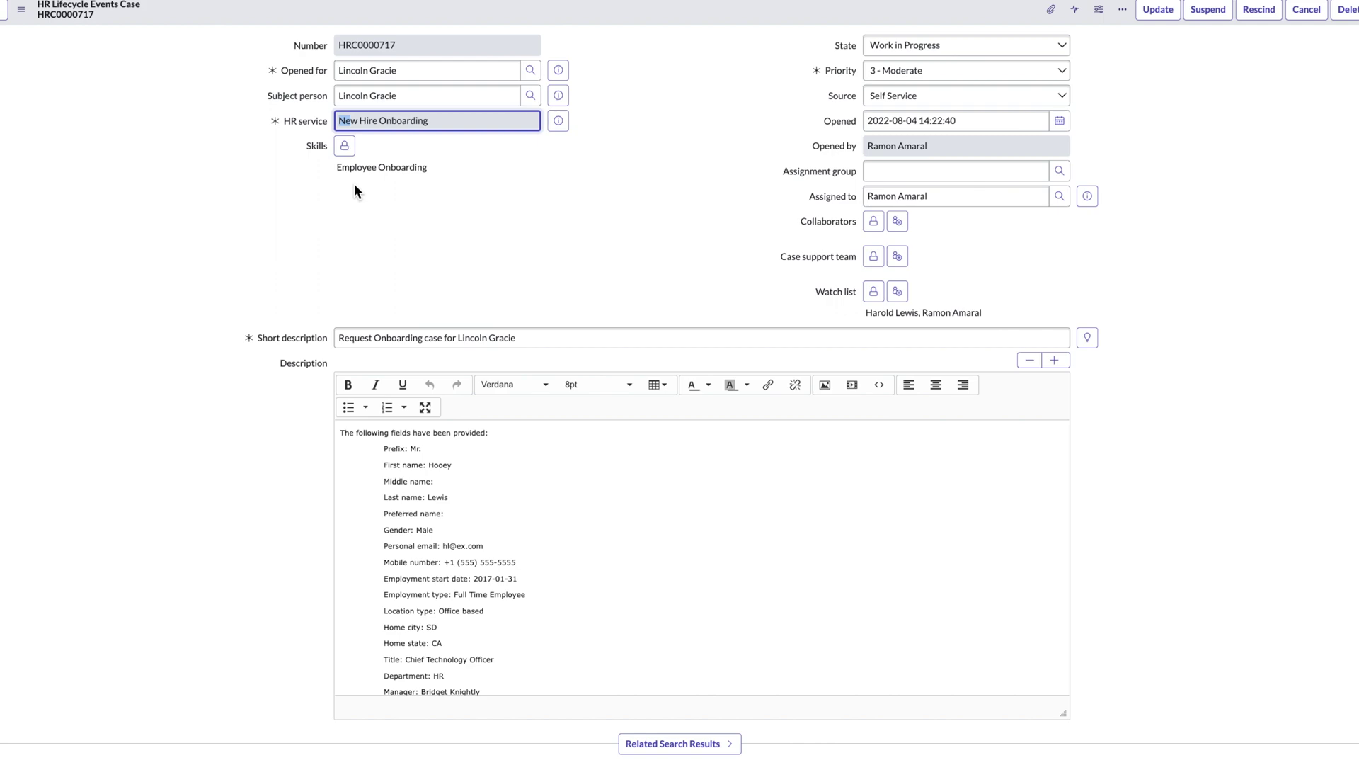
{"action": "scroll", "coordinate": [429, 269], "scroll_direction": "down", "scroll_amount": 5}
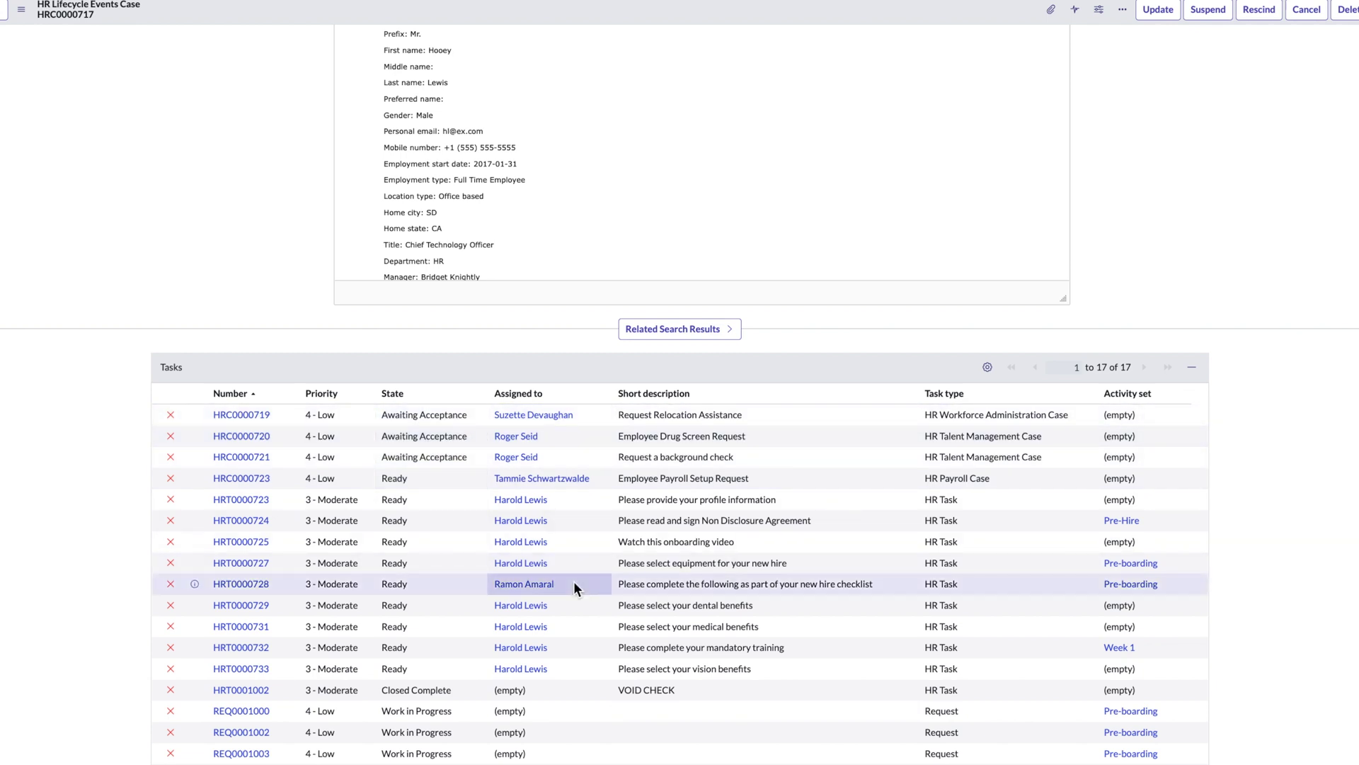
{"action": "scroll", "coordinate": [574, 583], "scroll_direction": "down", "scroll_amount": 1}
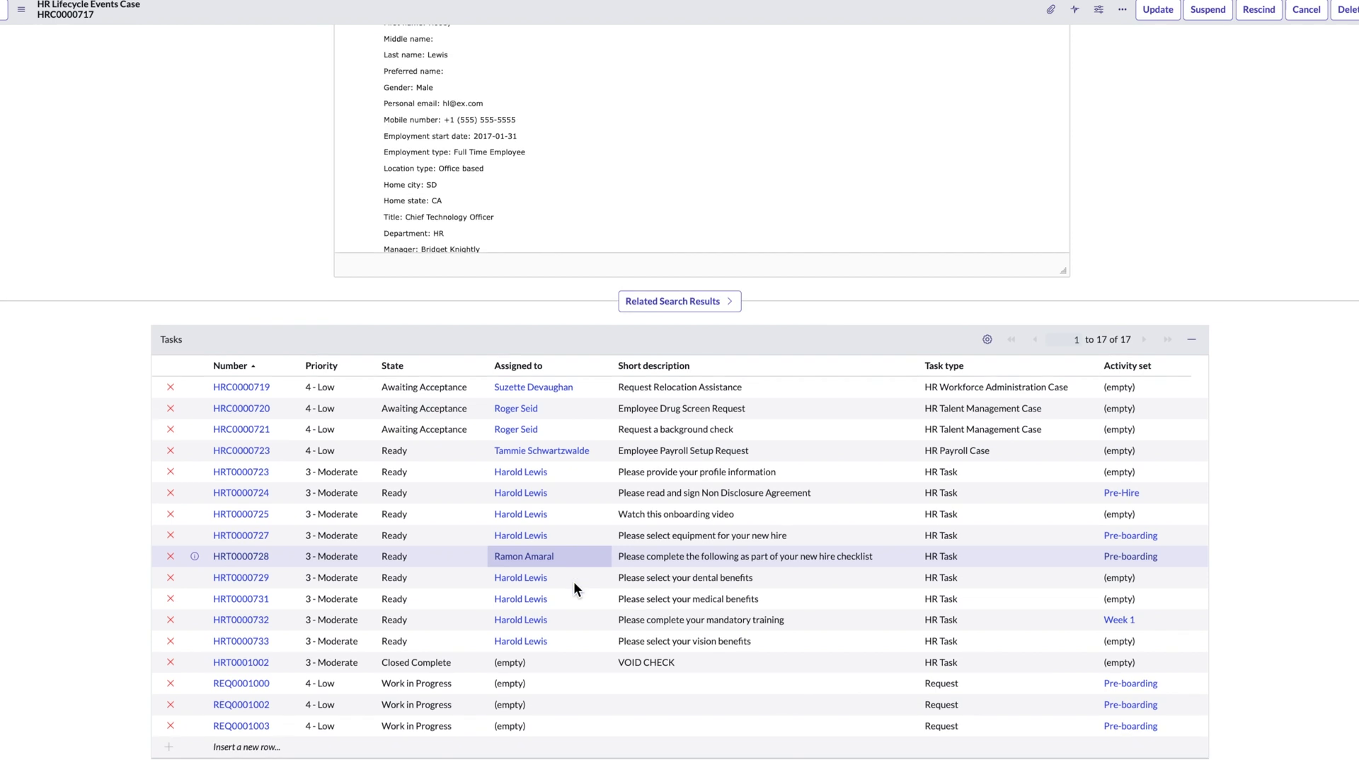
{"action": "scroll", "coordinate": [574, 584], "scroll_direction": "down", "scroll_amount": 1}
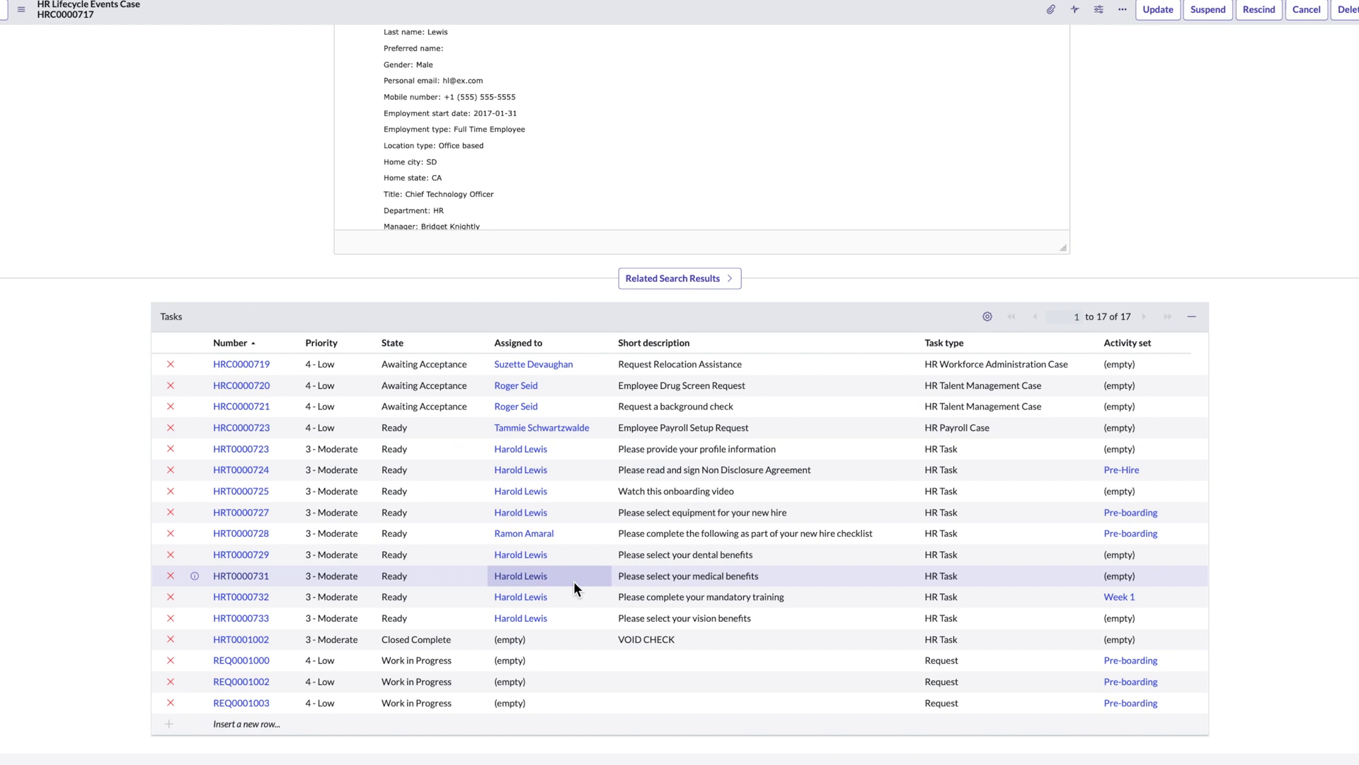
{"action": "scroll", "coordinate": [573, 581], "scroll_direction": "down", "scroll_amount": 2}
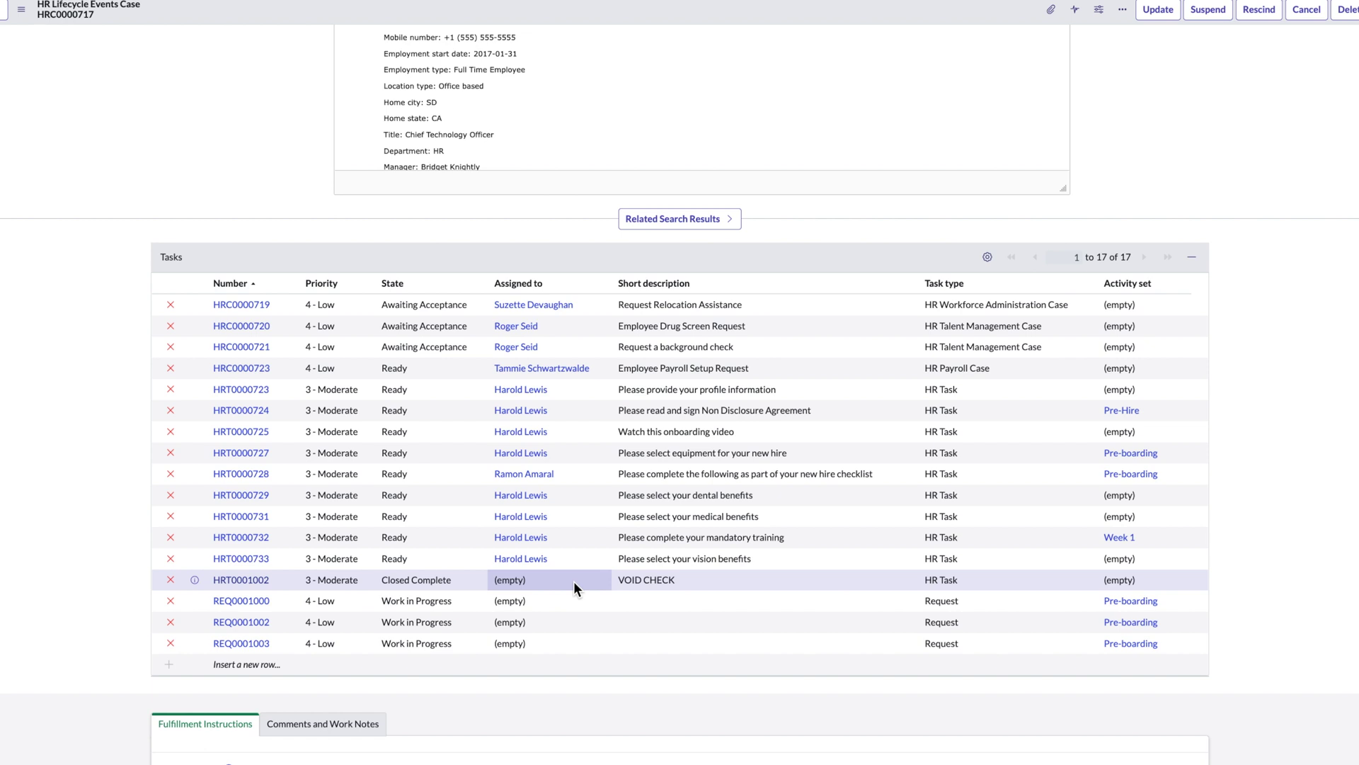
{"action": "scroll", "coordinate": [573, 587], "scroll_direction": "down", "scroll_amount": 1}
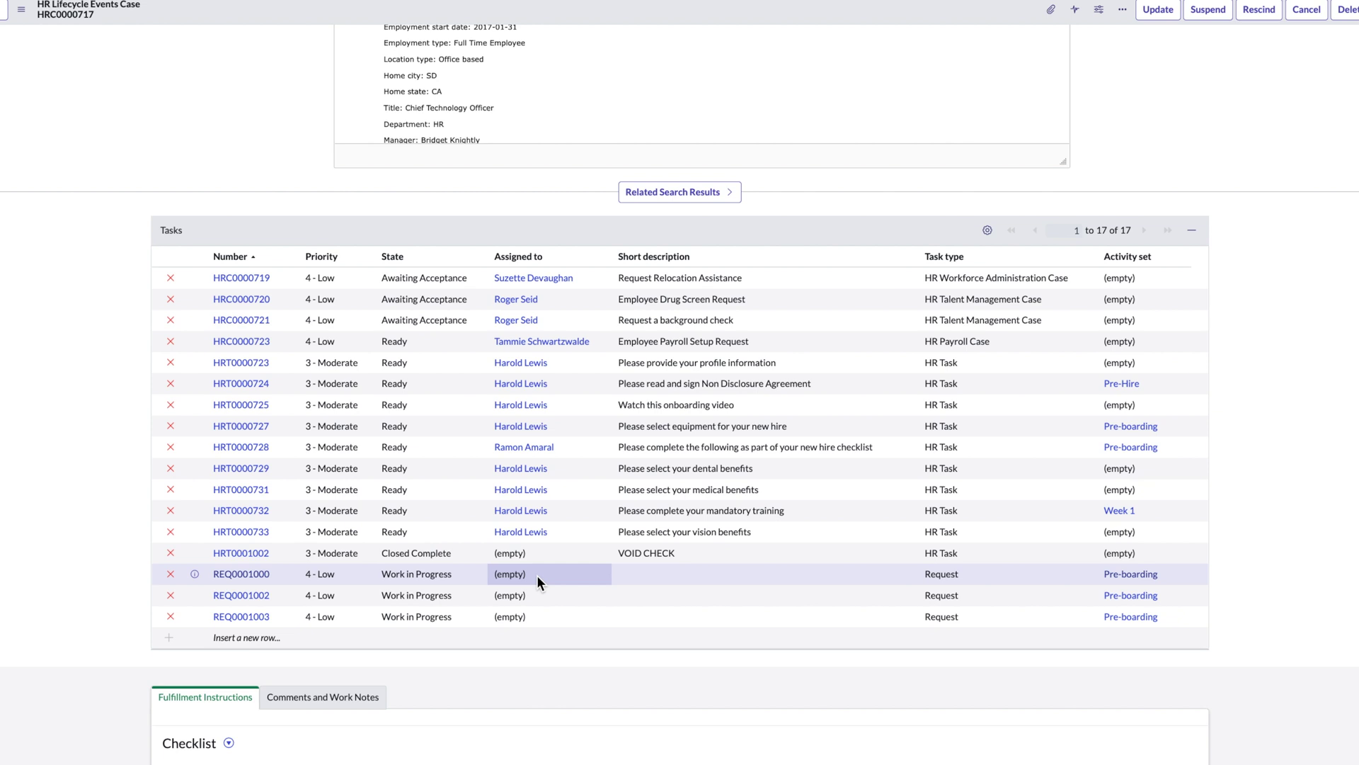
{"action": "scroll", "coordinate": [537, 575], "scroll_direction": "down", "scroll_amount": 3}
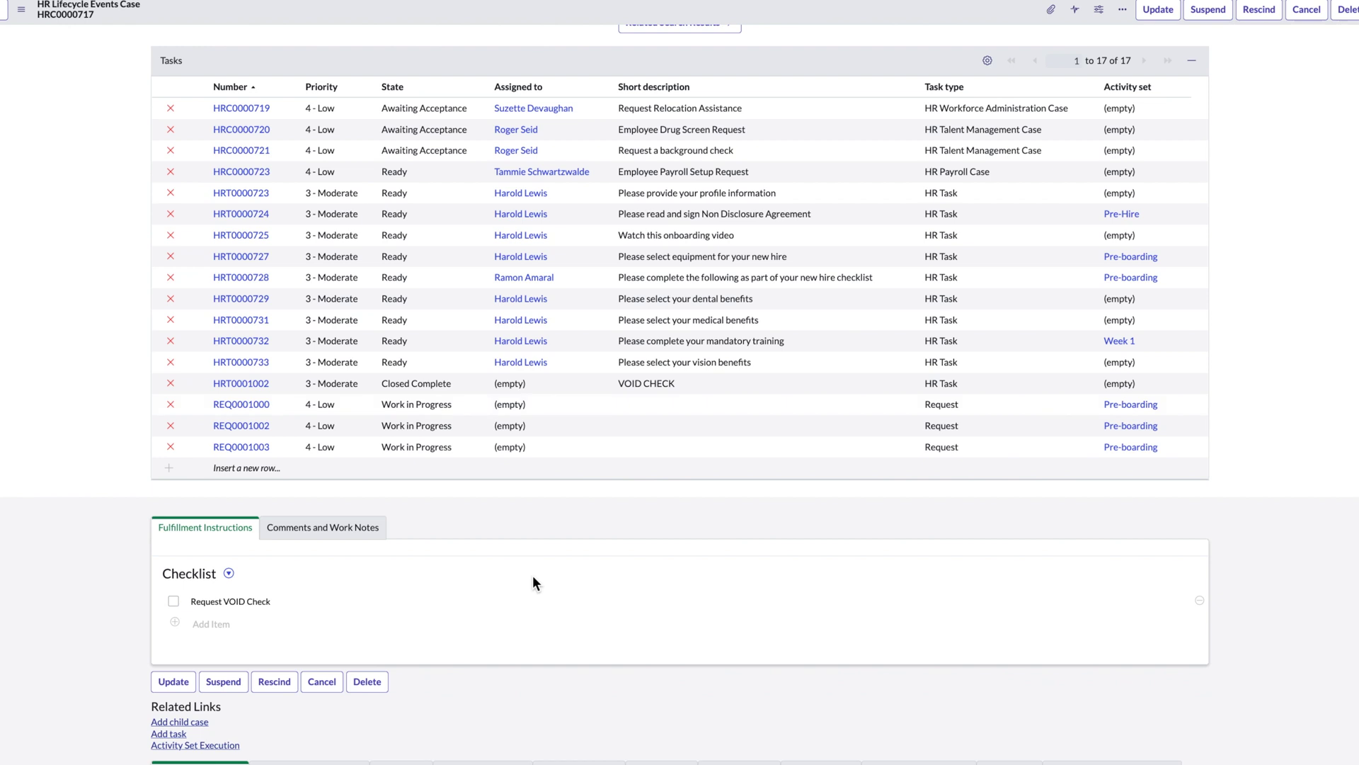
Create an HR task from the Setup Direct Deposit template, assign it to the new hire, and submit
{"action": "left_click", "coordinate": [166, 734]}
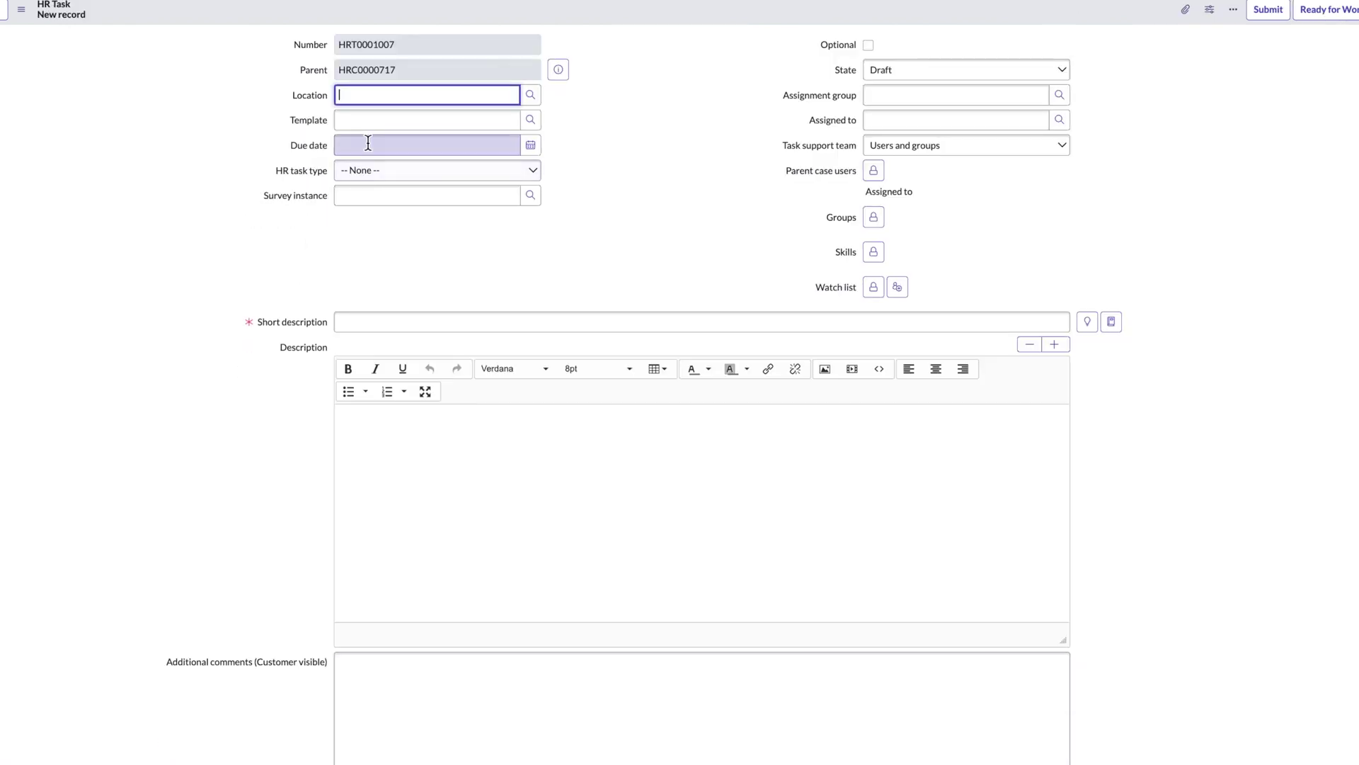
{"action": "left_click", "coordinate": [375, 123]}
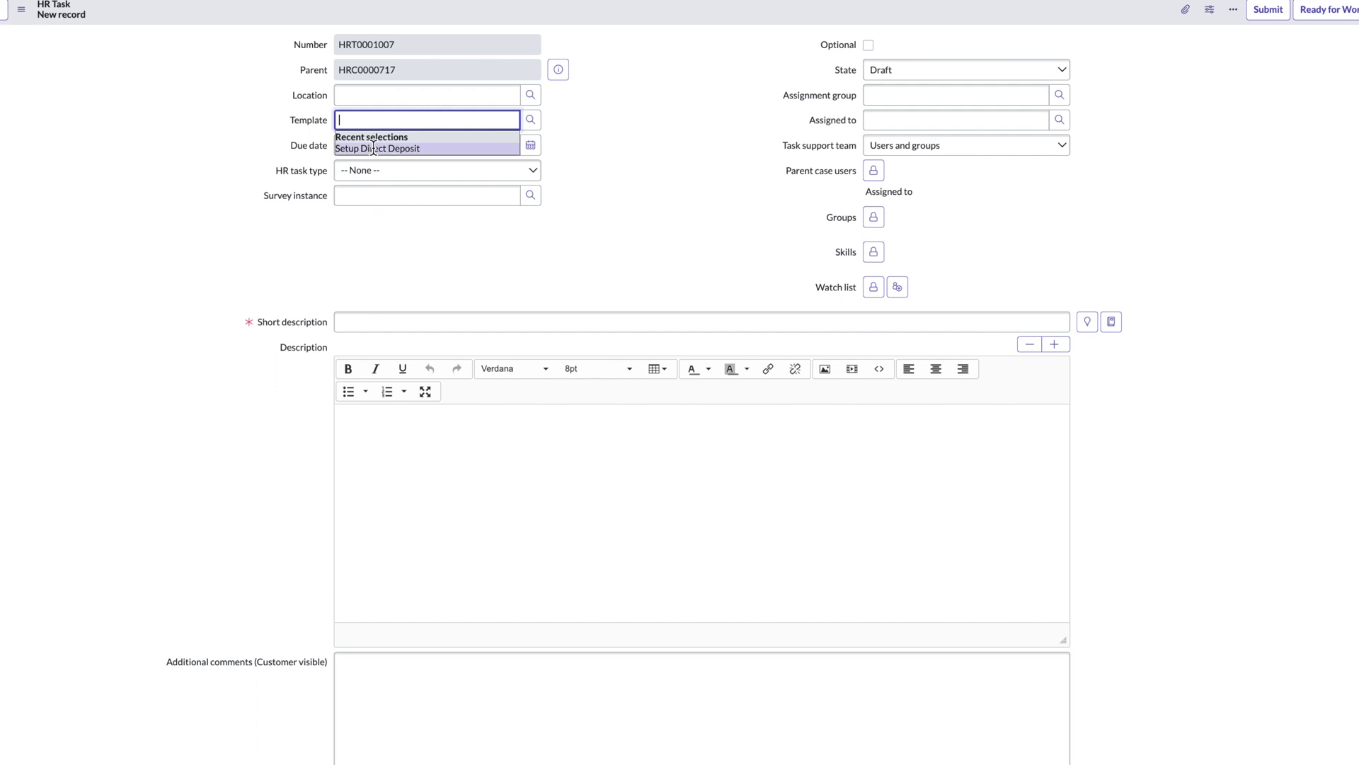
{"action": "left_click", "coordinate": [374, 148]}
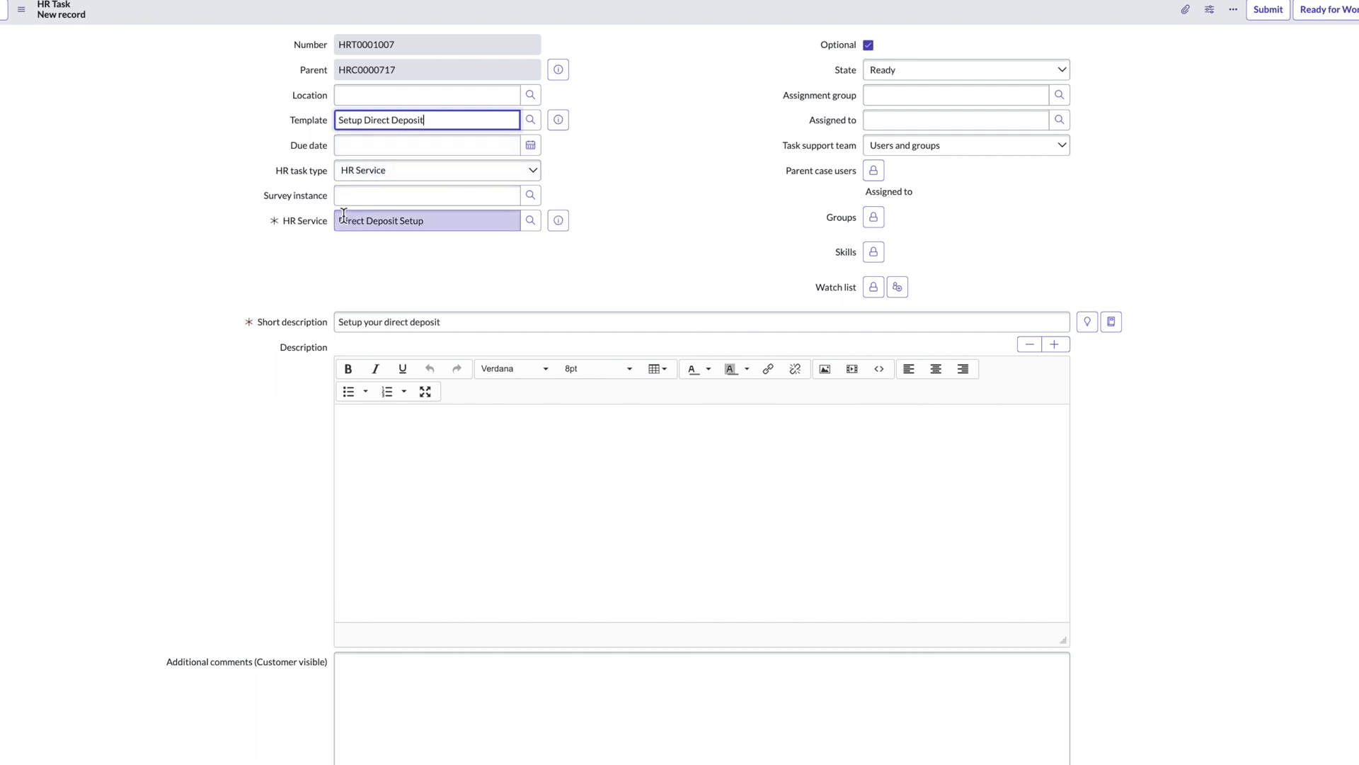
{"action": "left_click", "coordinate": [891, 122]}
{"action": "type", "text": "lin"}
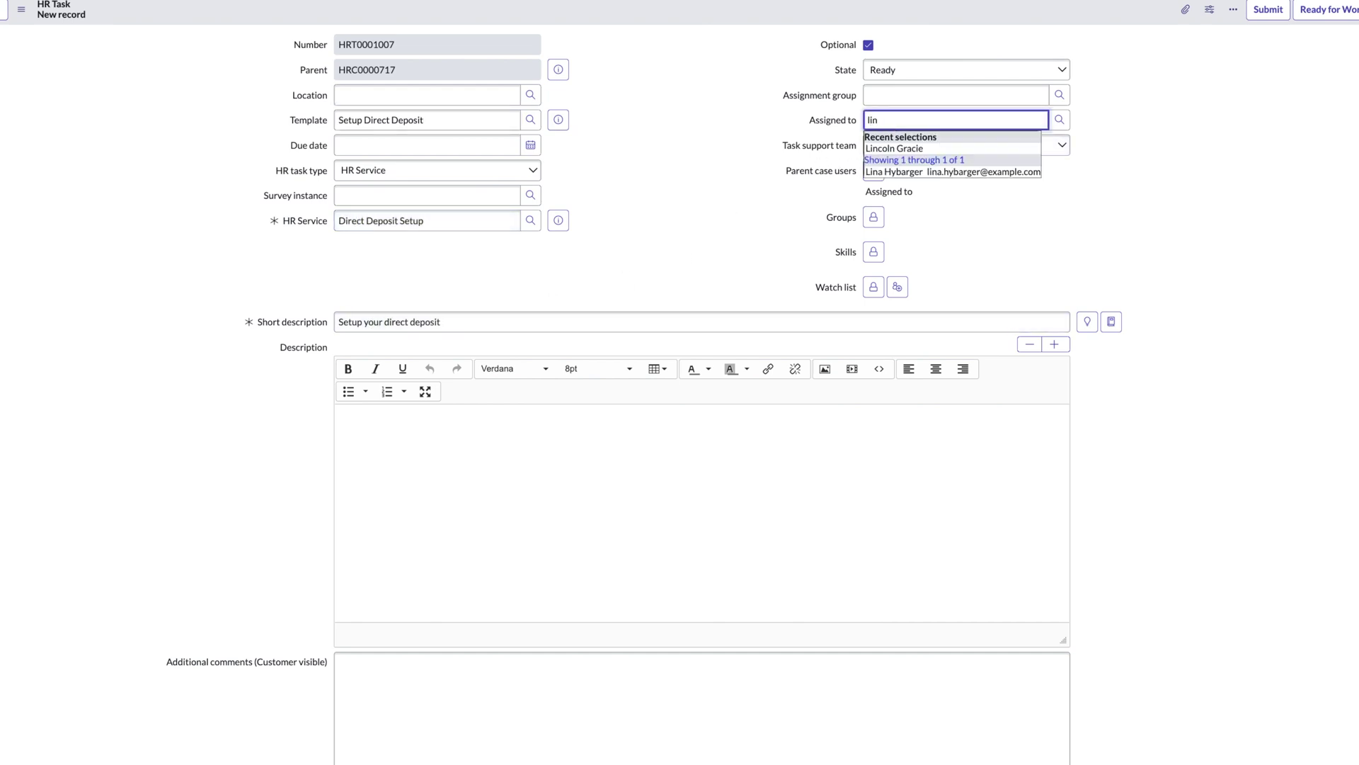
{"action": "left_click", "coordinate": [903, 158]}
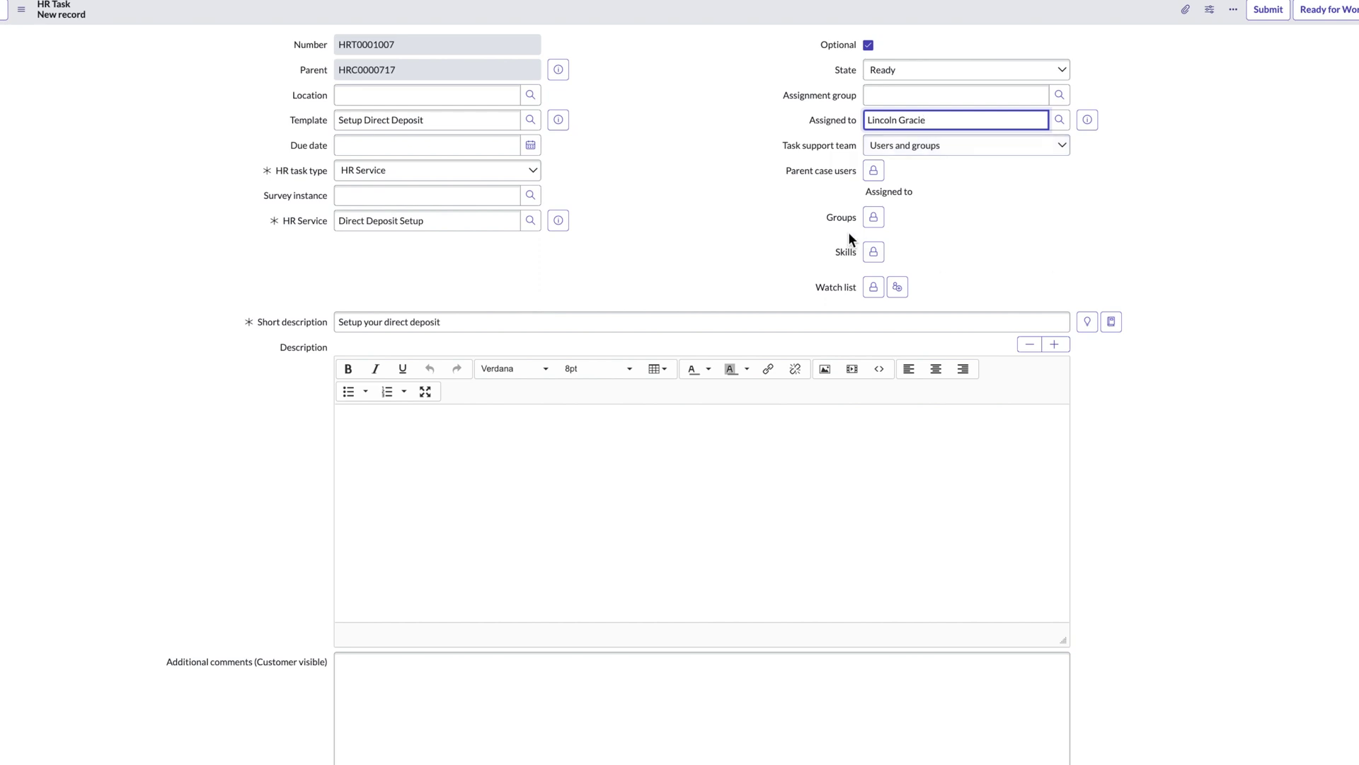
{"action": "left_click", "coordinate": [1278, 6]}
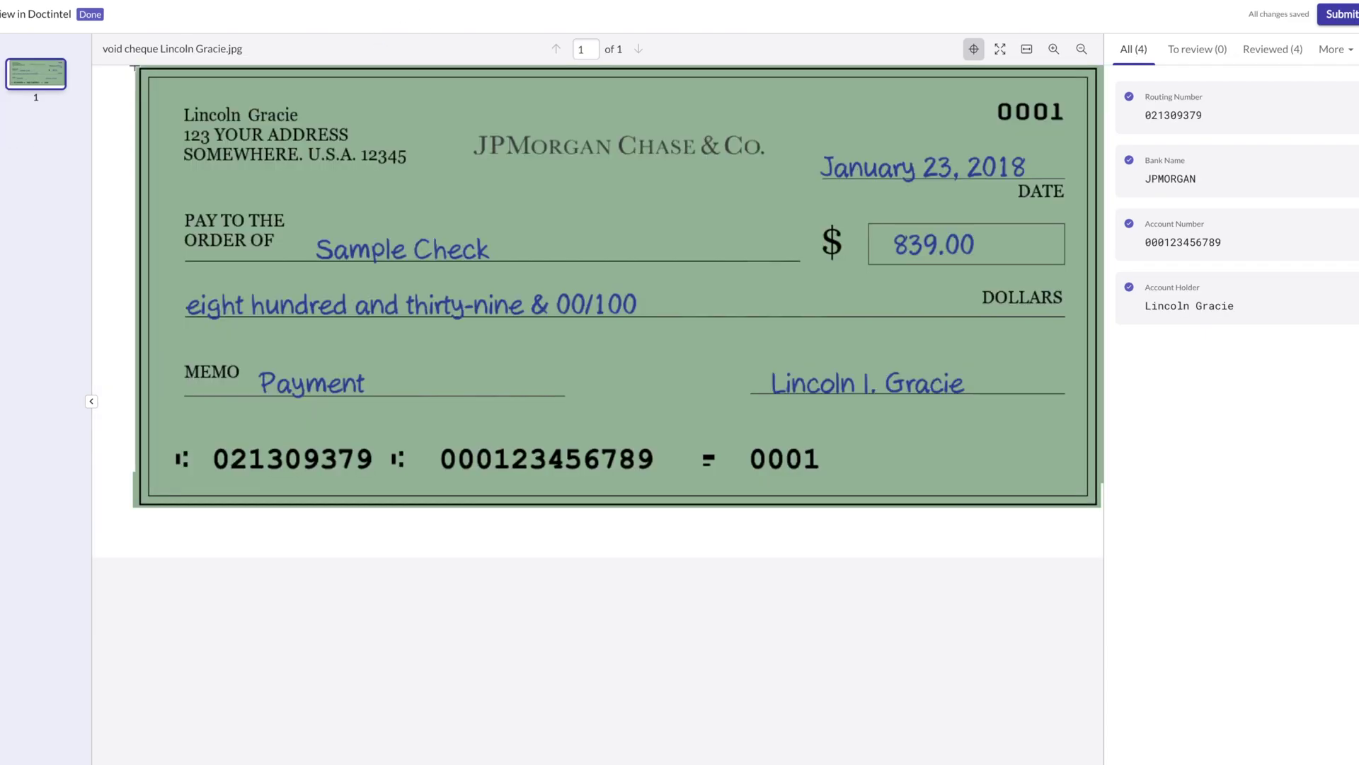
Inspect the extracted Account Holder value, then go to case HRC0000717 via Favorites
{"action": "left_click", "coordinate": [1203, 305]}
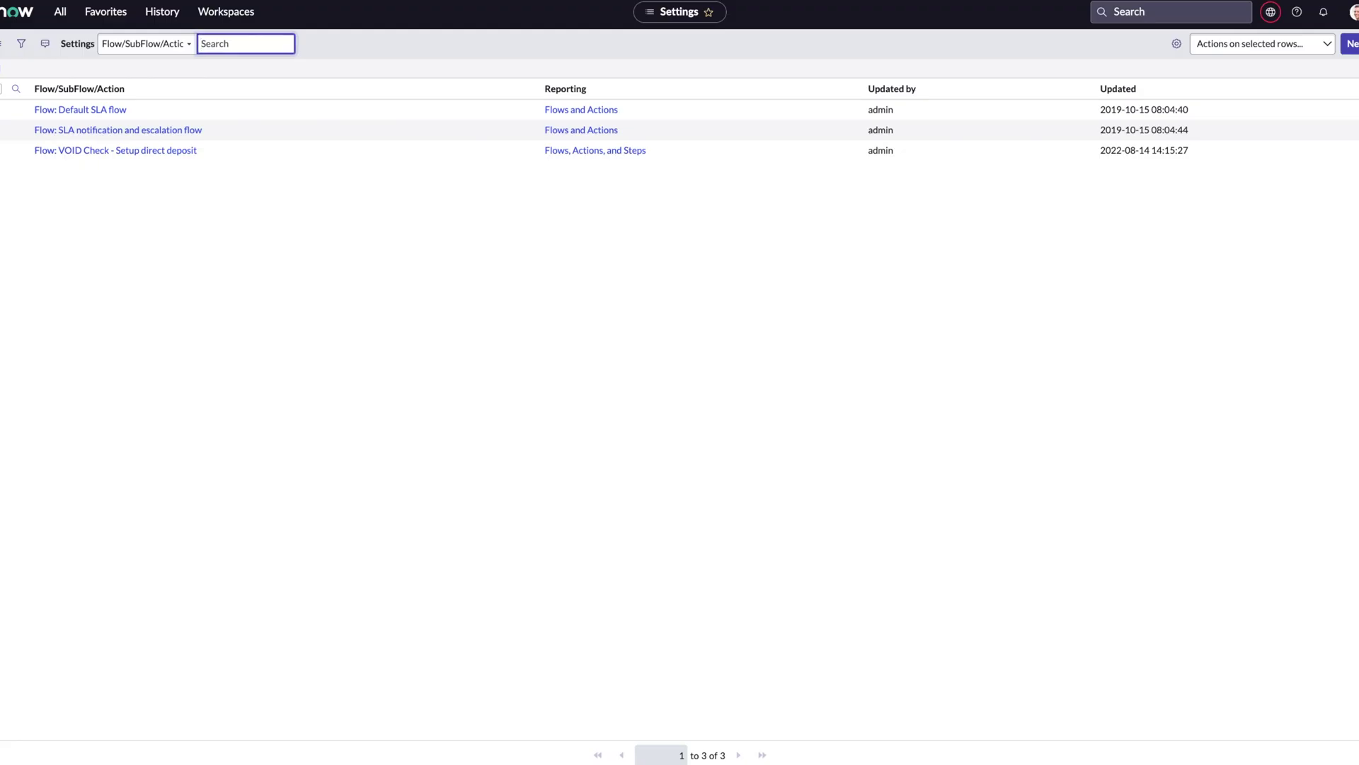
{"action": "left_click", "coordinate": [96, 21]}
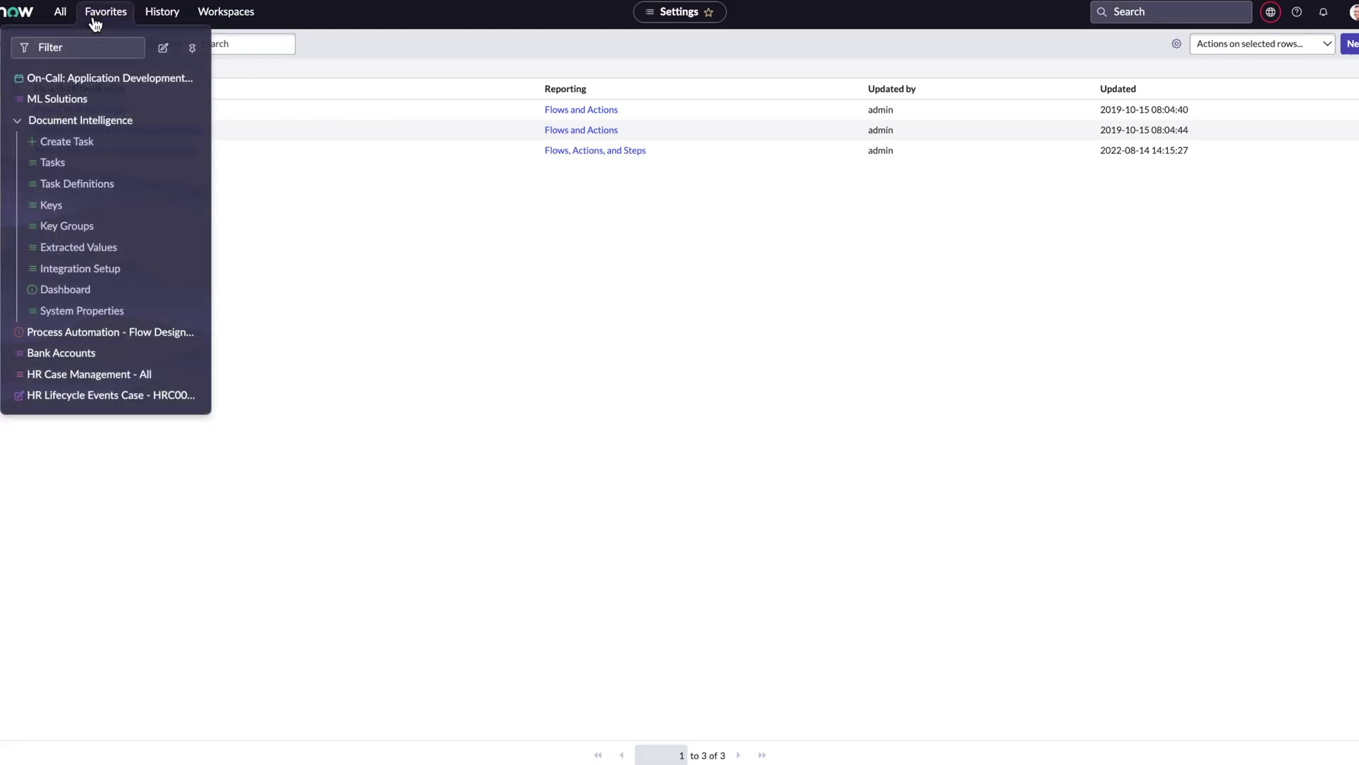
{"action": "left_click", "coordinate": [89, 391]}
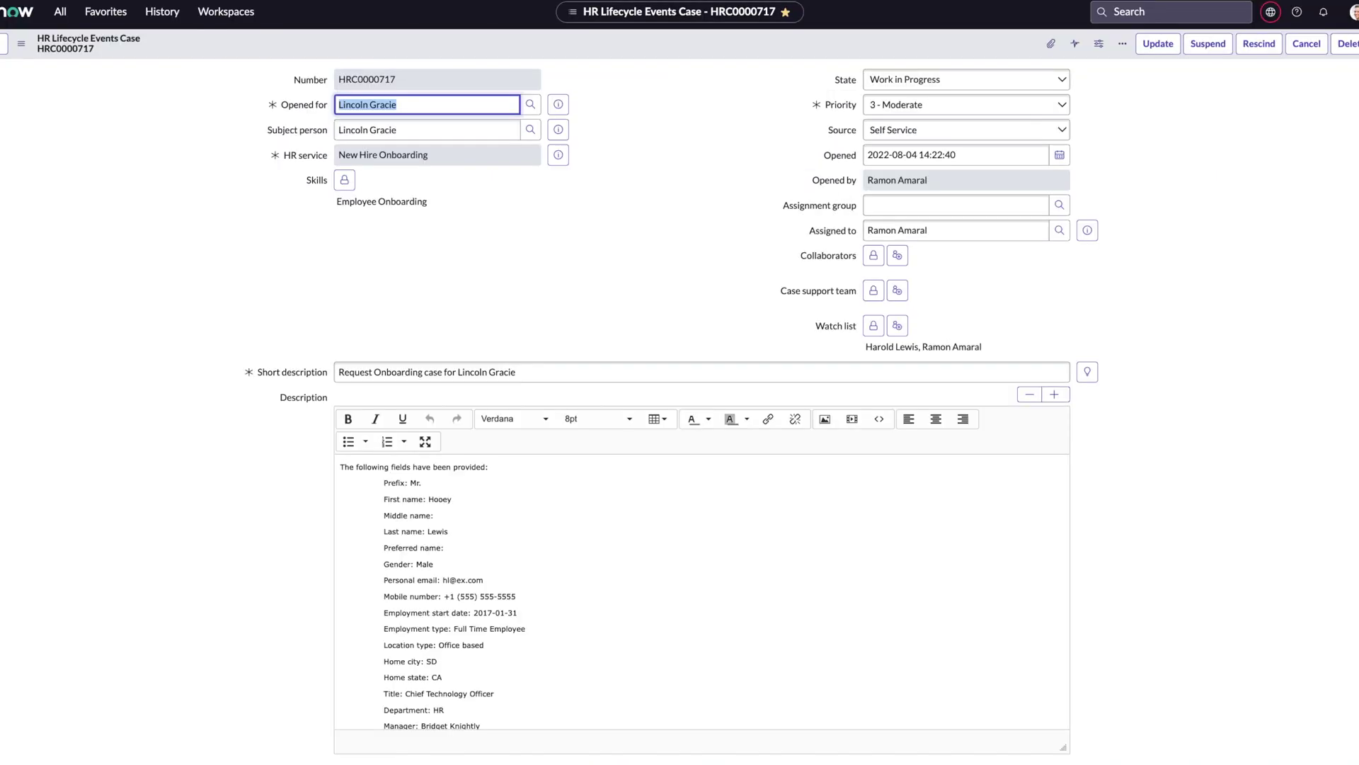
Scroll to the case's Tasks list and open HRT0001007, Setup your direct deposit
{"action": "scroll", "coordinate": [252, 354], "scroll_direction": "down", "scroll_amount": 8}
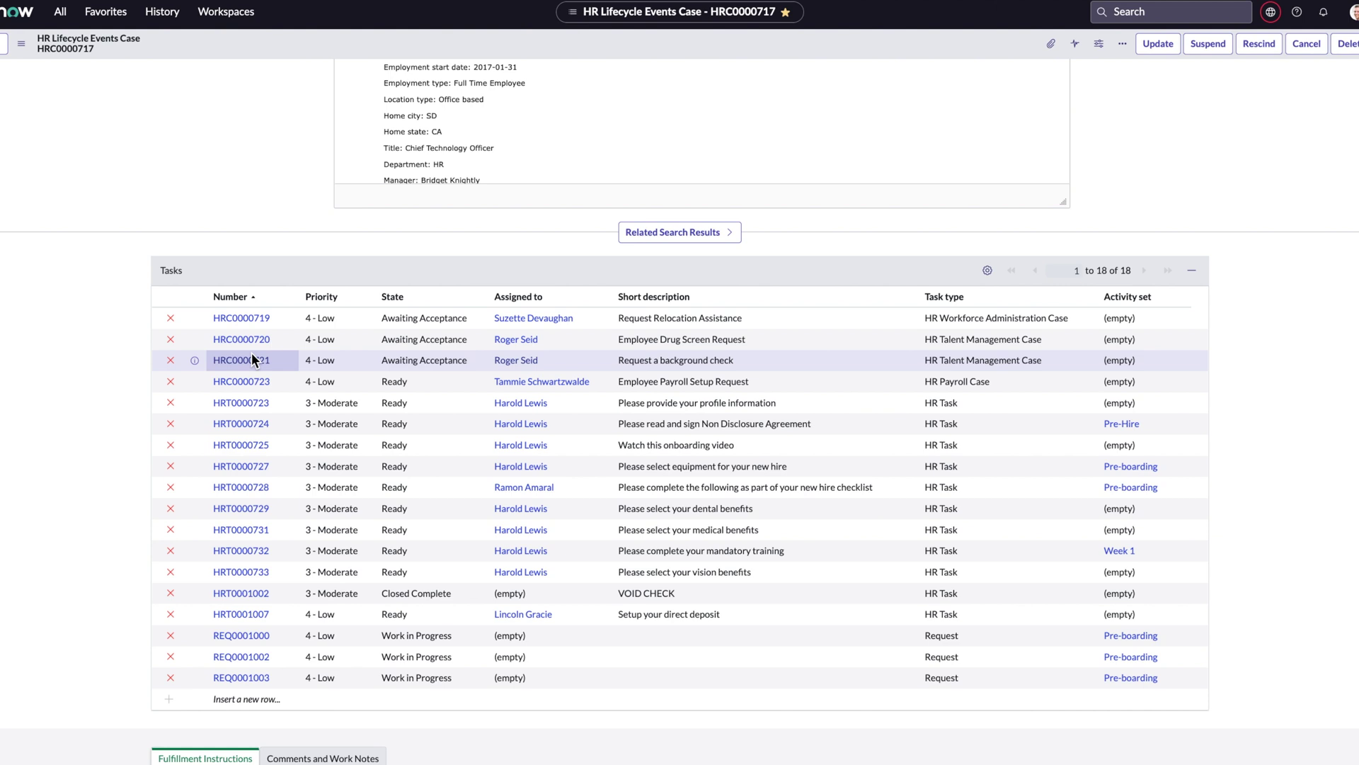
{"action": "left_click", "coordinate": [194, 614]}
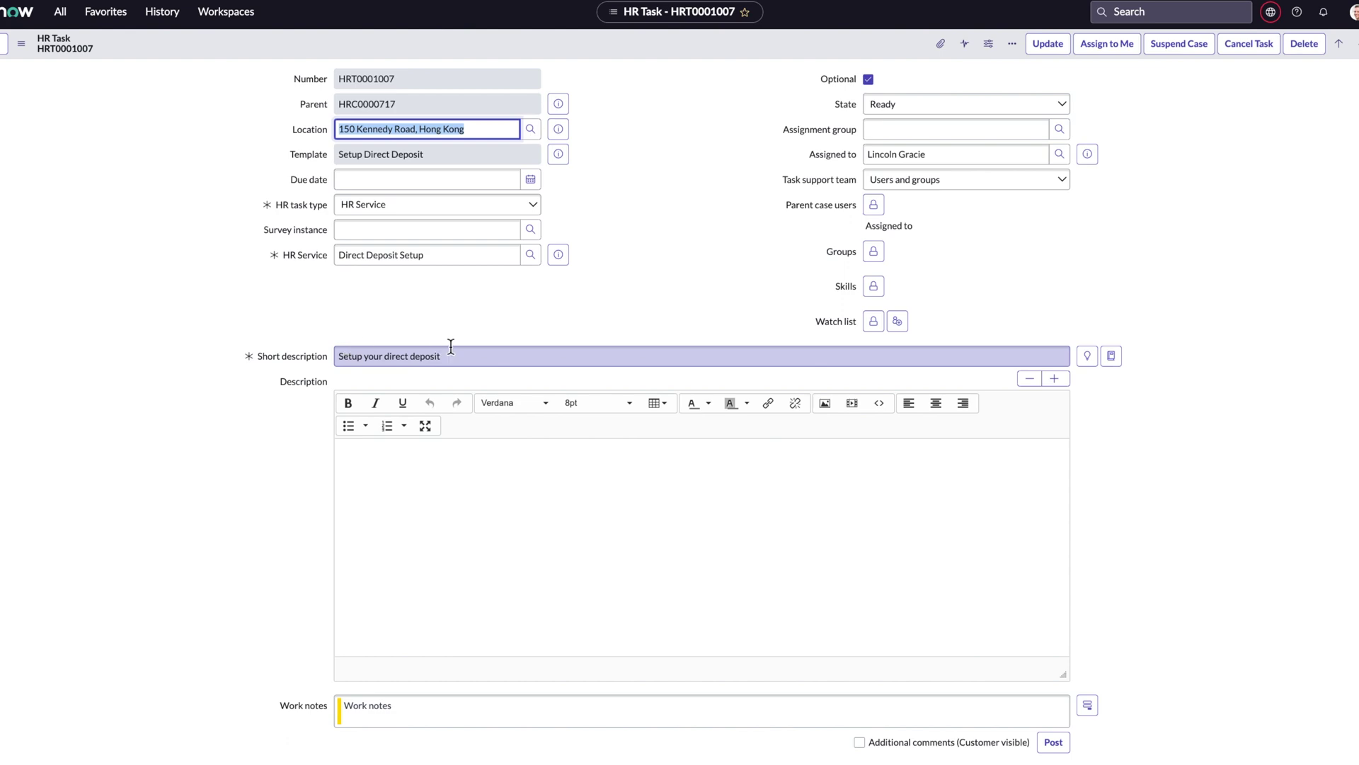
Attach the void cheque jpg image to task HRT0001007
{"action": "left_click", "coordinate": [942, 42]}
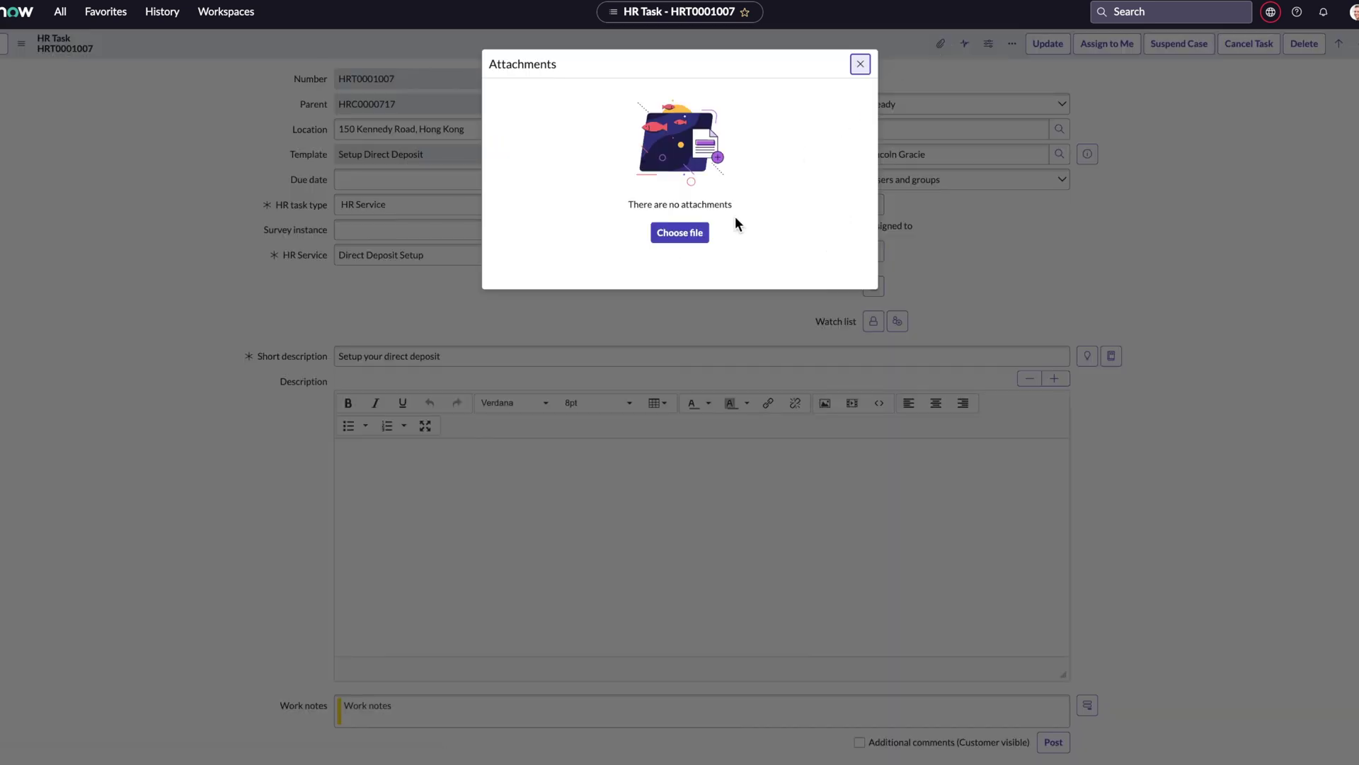
{"action": "left_click", "coordinate": [678, 233]}
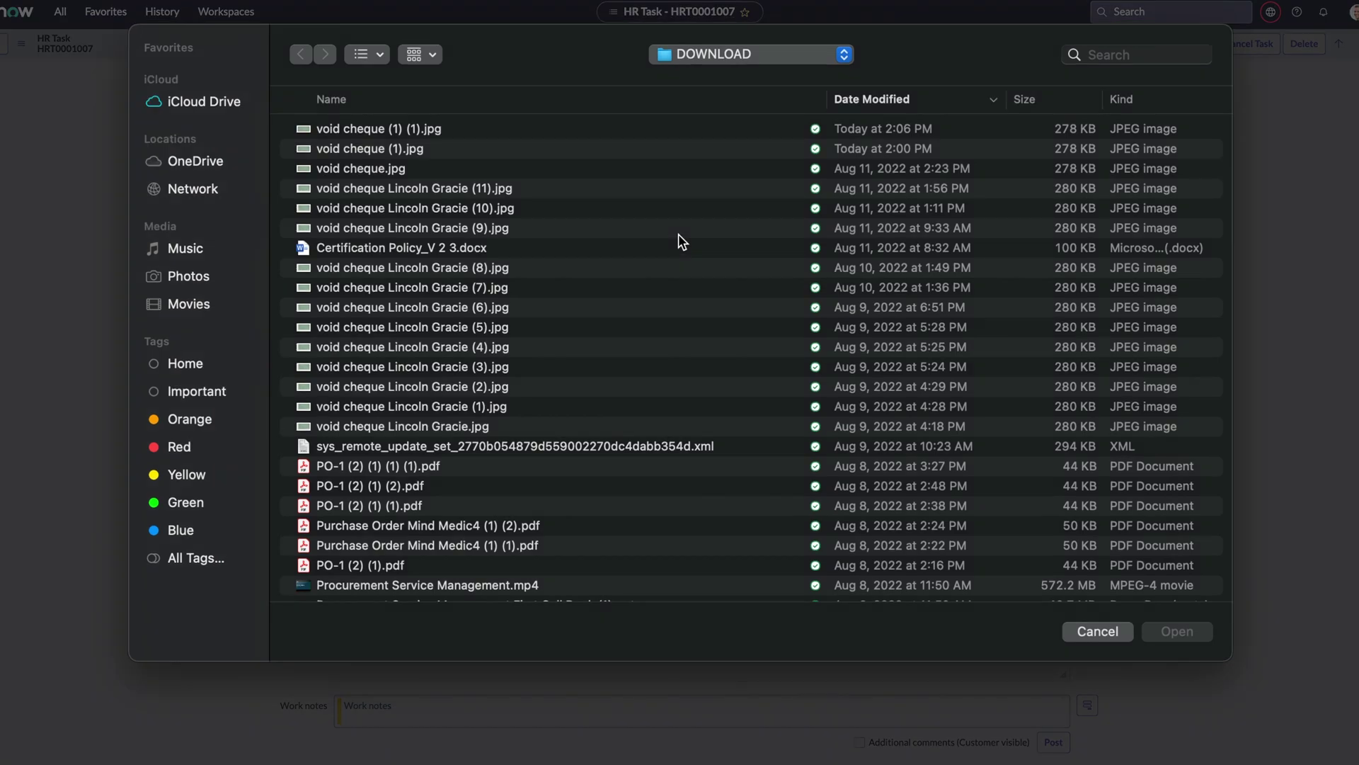
{"action": "double_click", "coordinate": [447, 425]}
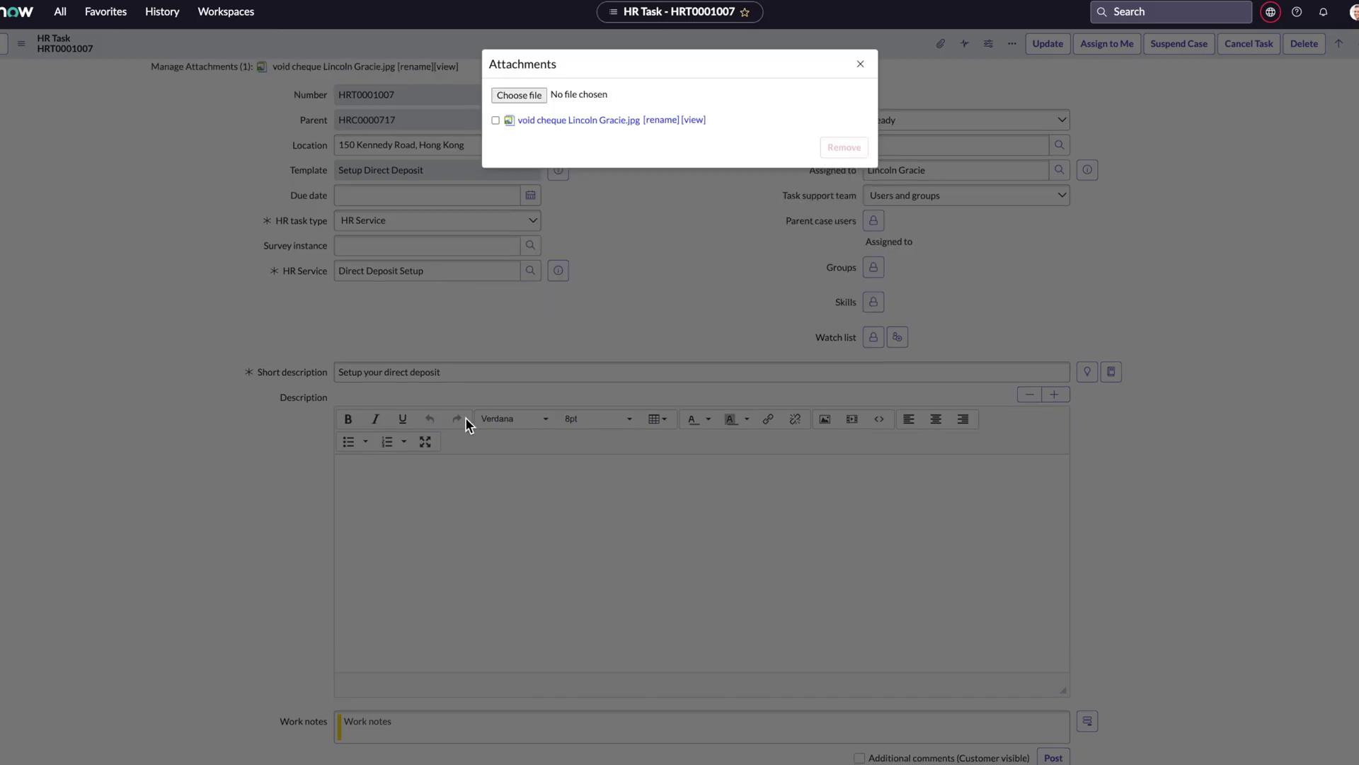
{"action": "left_click", "coordinate": [861, 64]}
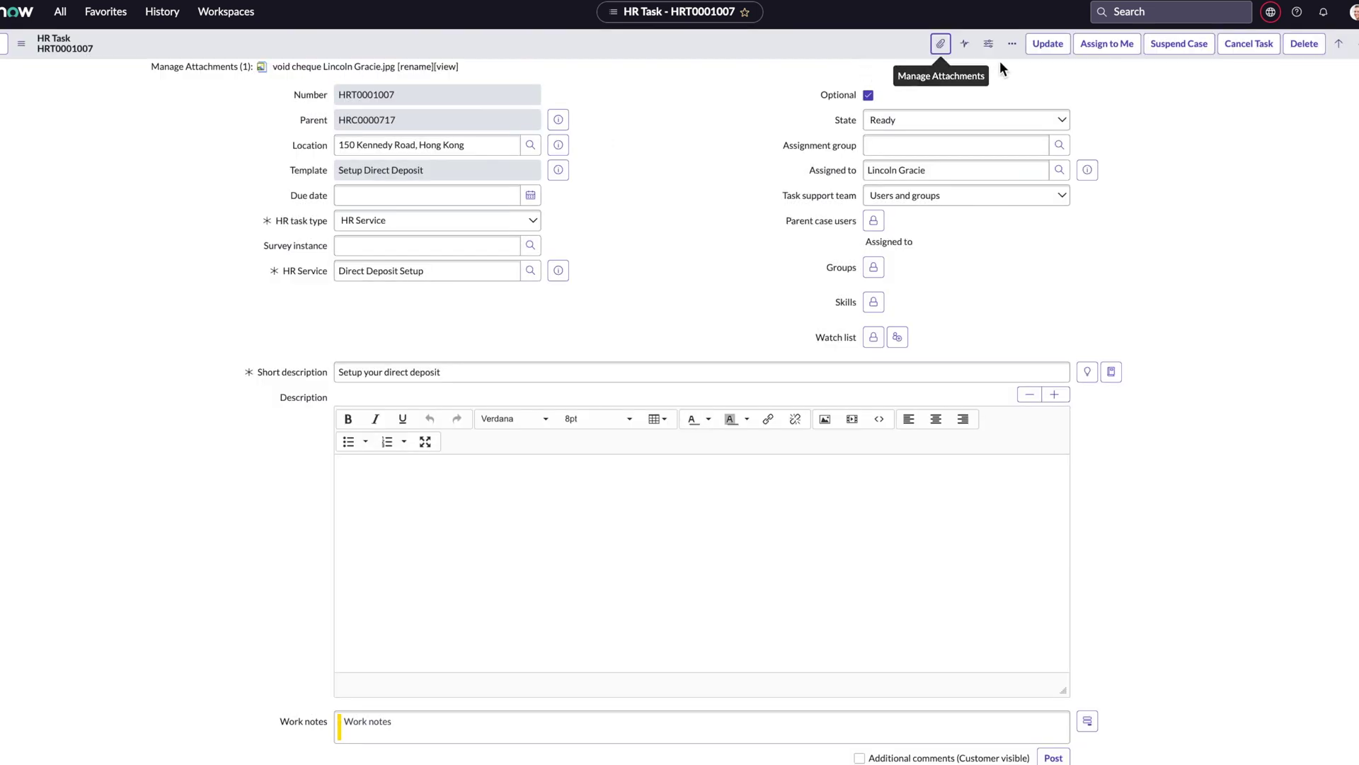
Set the task's State to Work in Progress and save it
{"action": "left_click", "coordinate": [980, 125]}
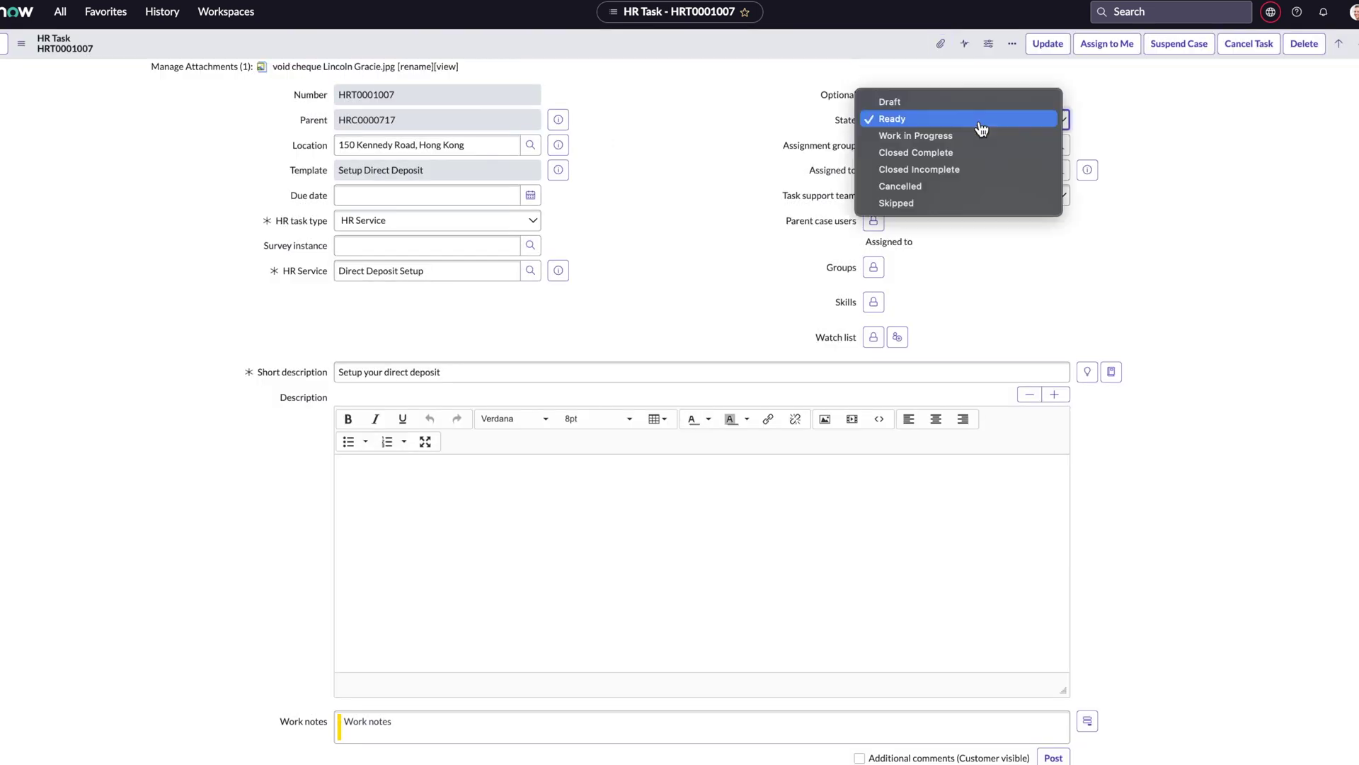
{"action": "left_click", "coordinate": [979, 135]}
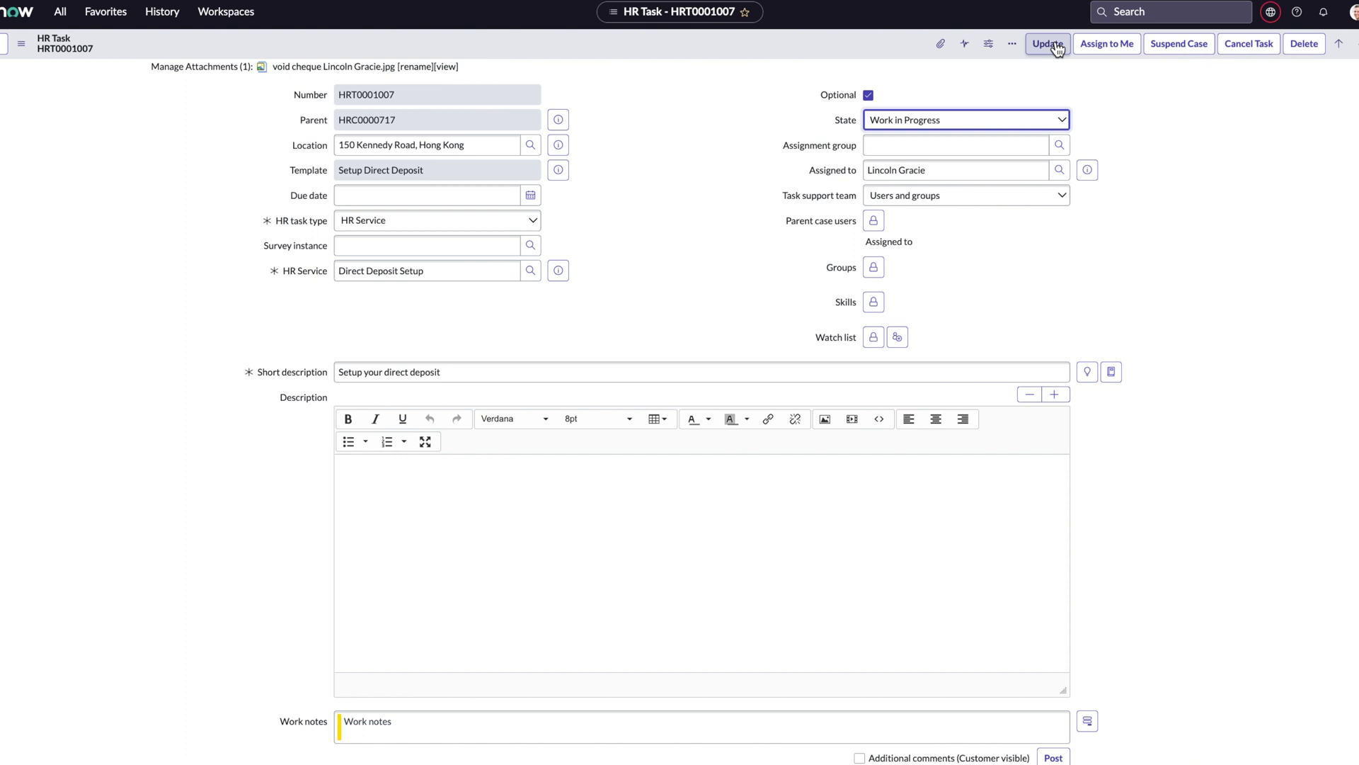
{"action": "left_click", "coordinate": [1055, 45]}
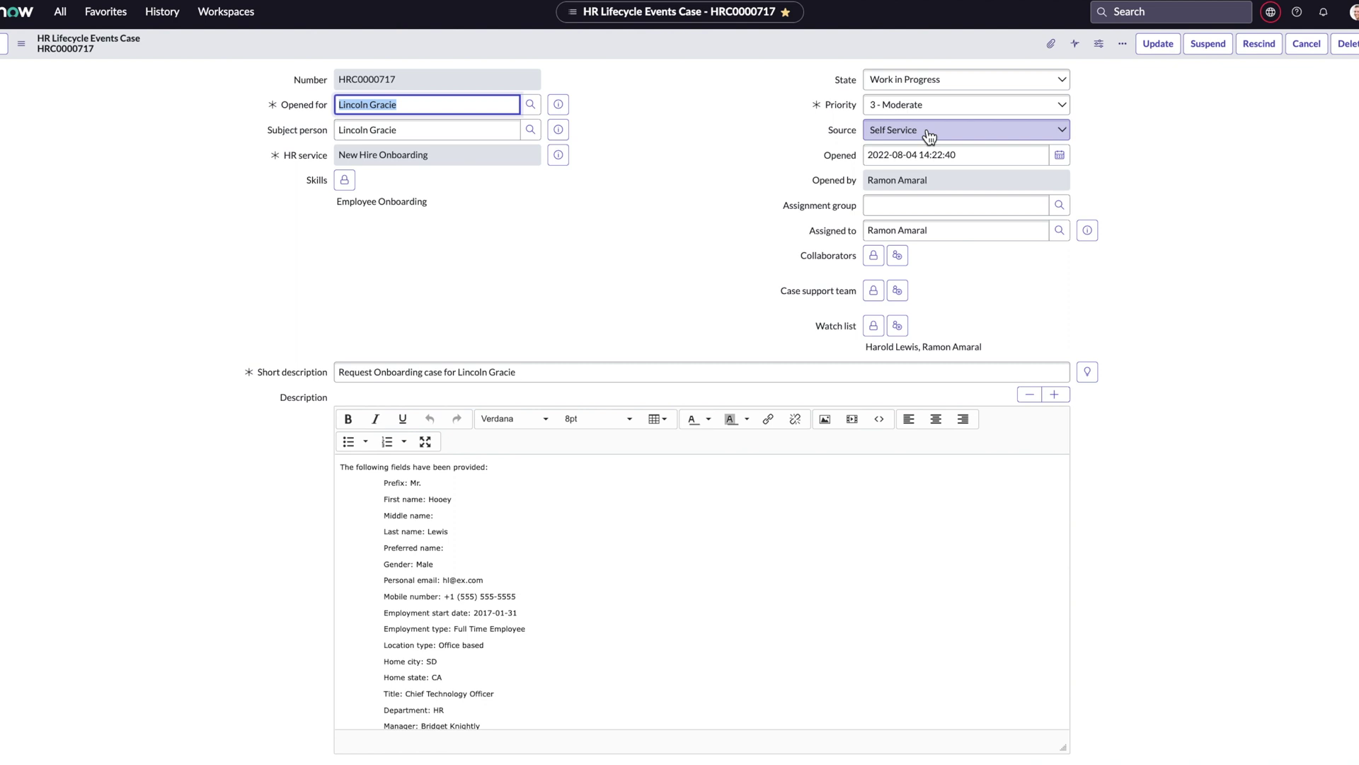
{"action": "scroll", "coordinate": [625, 326], "scroll_direction": "down", "scroll_amount": 4}
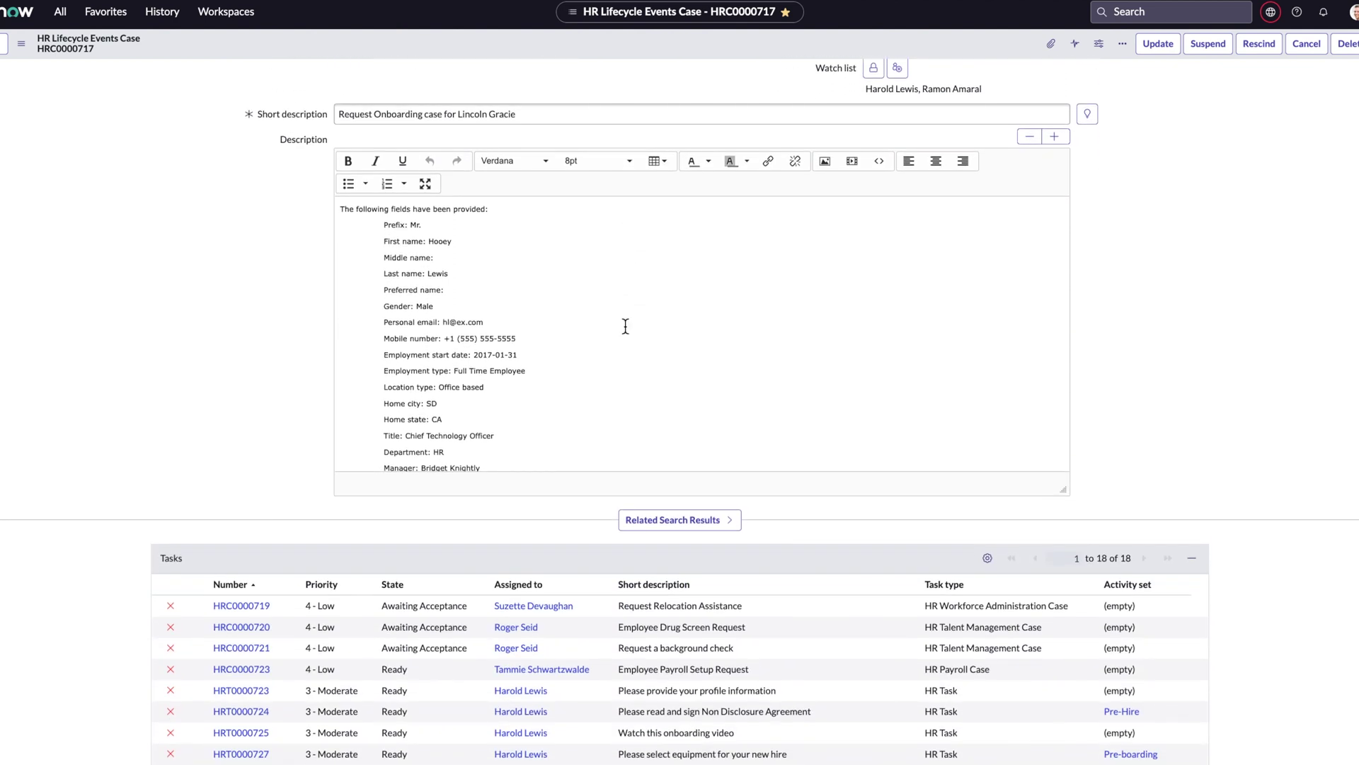
{"action": "scroll", "coordinate": [625, 326], "scroll_direction": "down", "scroll_amount": 1}
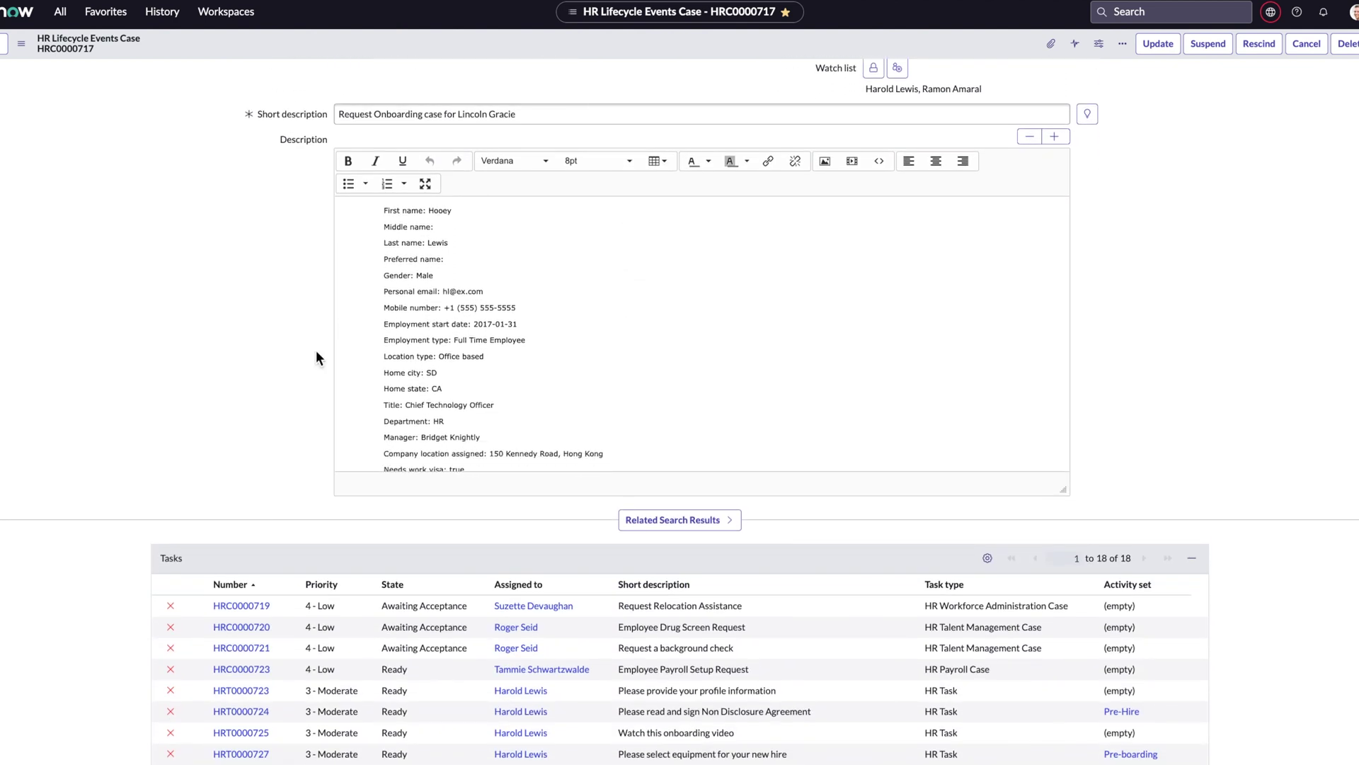
{"action": "scroll", "coordinate": [316, 350], "scroll_direction": "down", "scroll_amount": 4}
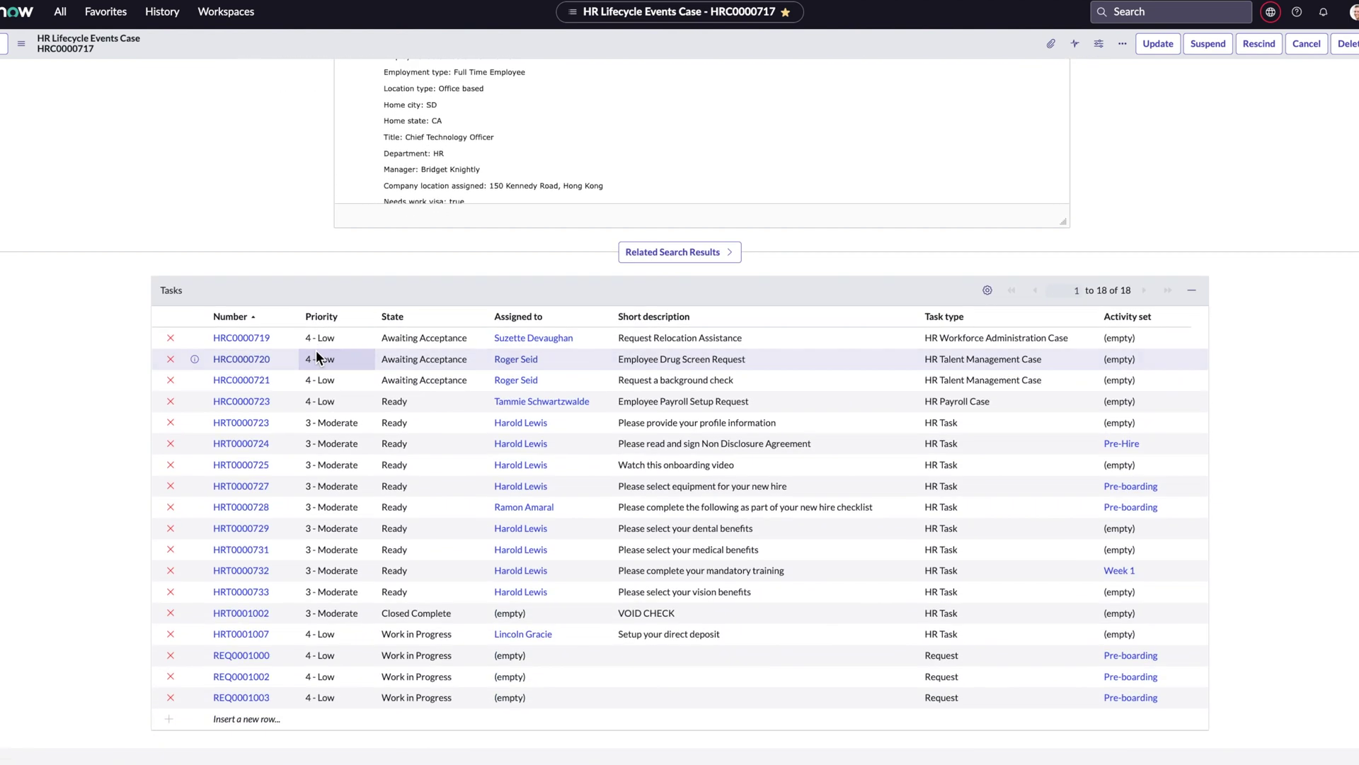
{"action": "left_click_drag", "start_coordinate": [737, 641], "coordinate": [663, 637]}
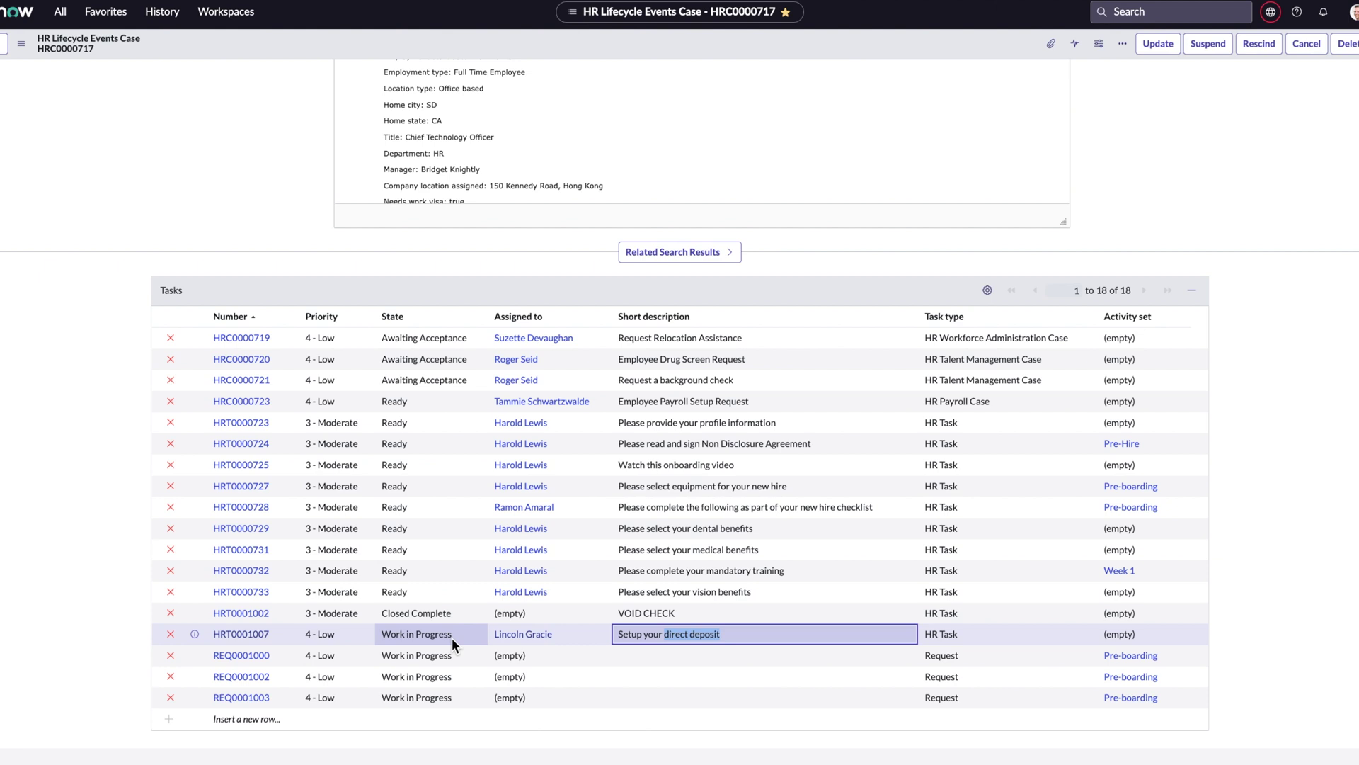
{"action": "scroll", "coordinate": [451, 637], "scroll_direction": "up", "scroll_amount": 7}
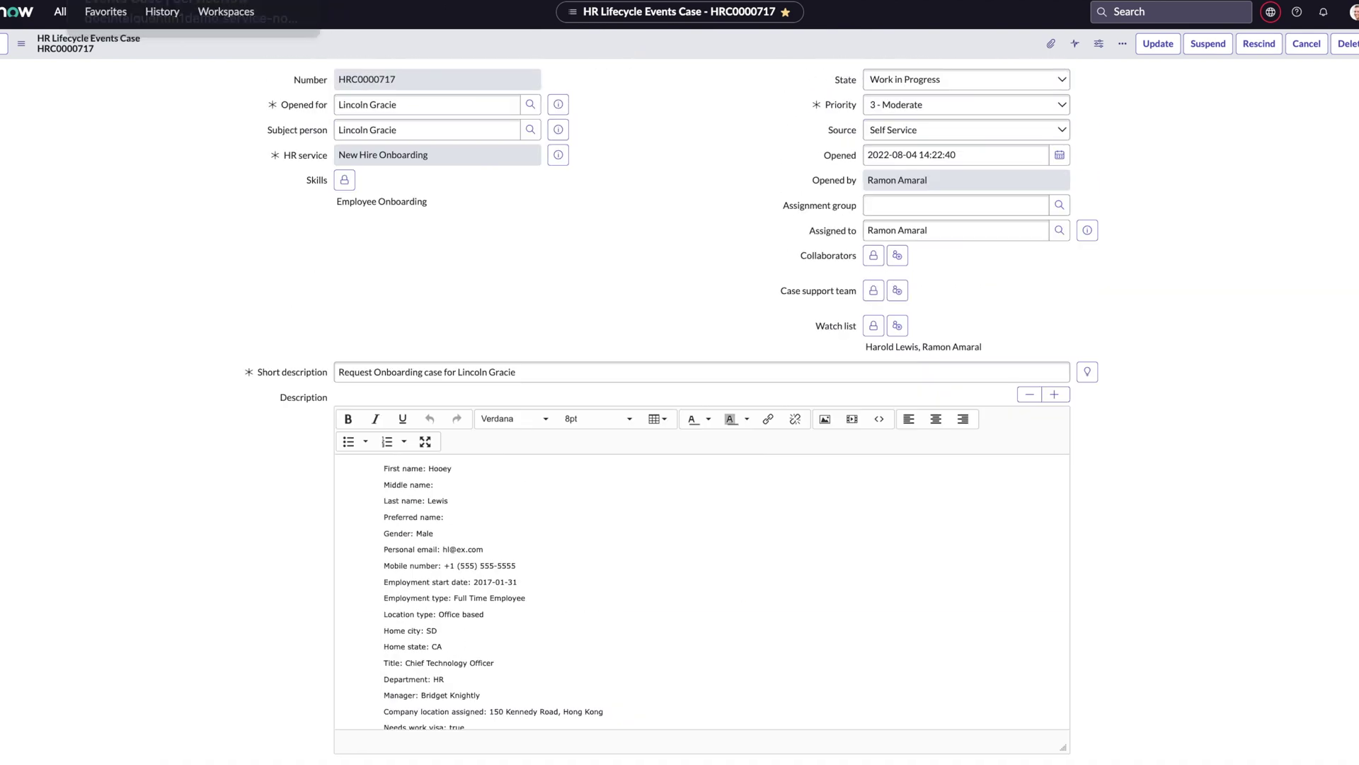
Open ML Solutions from Favorites and refresh the list so version 25 shows Solution Complete
{"action": "left_click", "coordinate": [99, 21]}
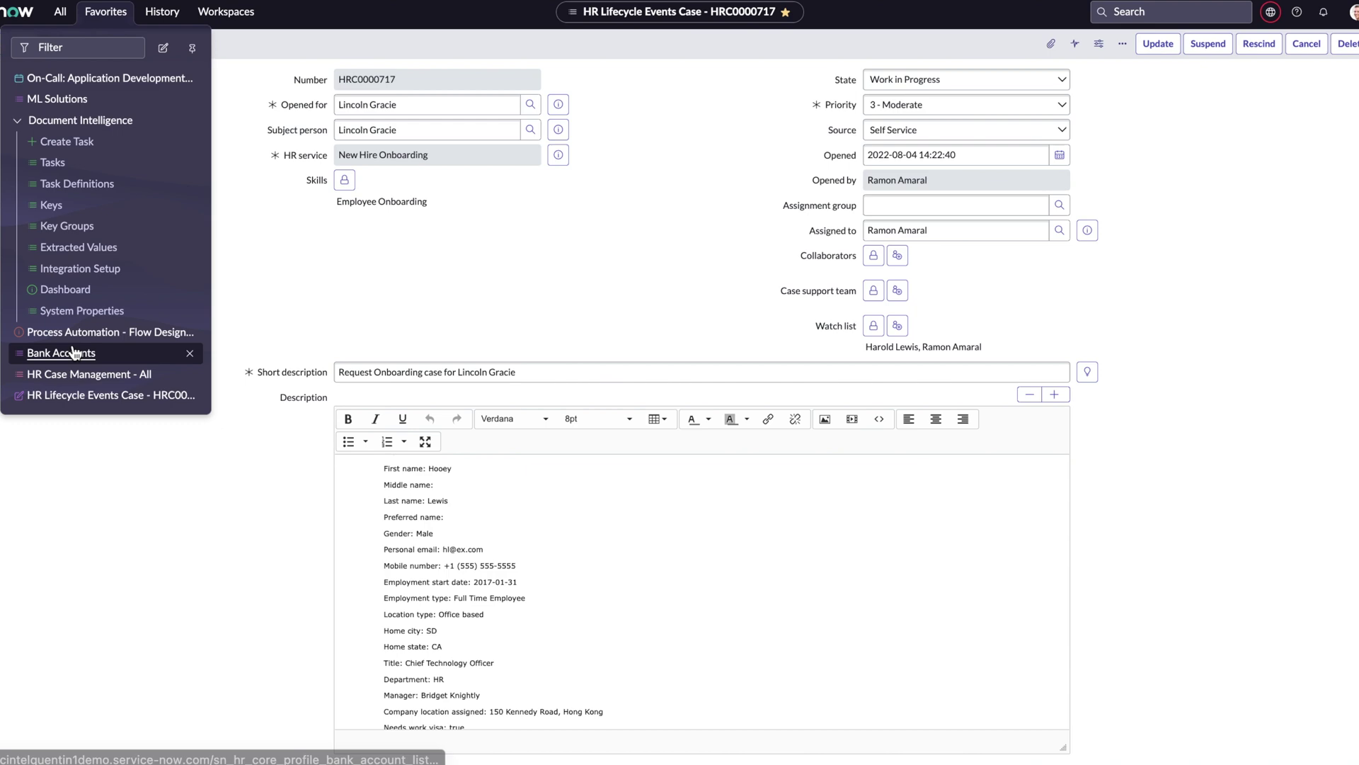
{"action": "left_click", "coordinate": [56, 99]}
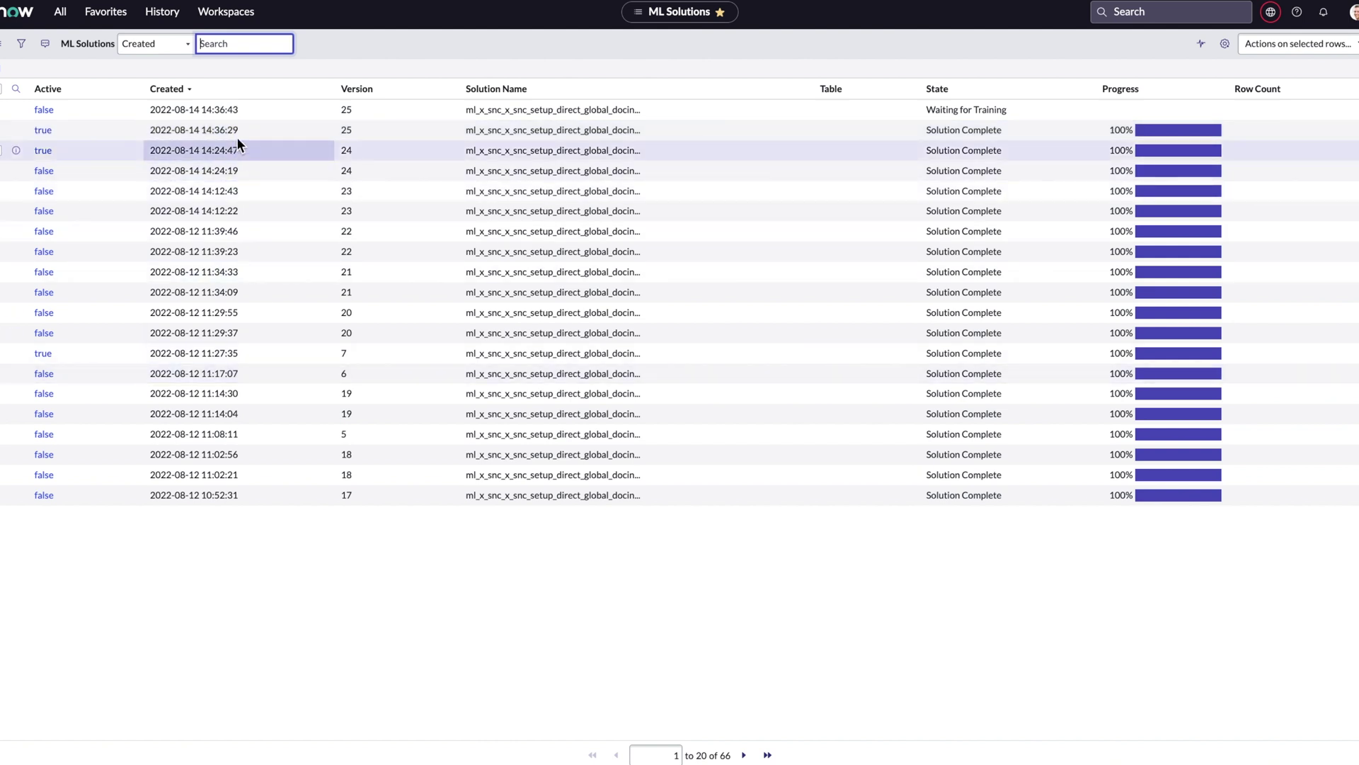
{"action": "left_click", "coordinate": [249, 103]}
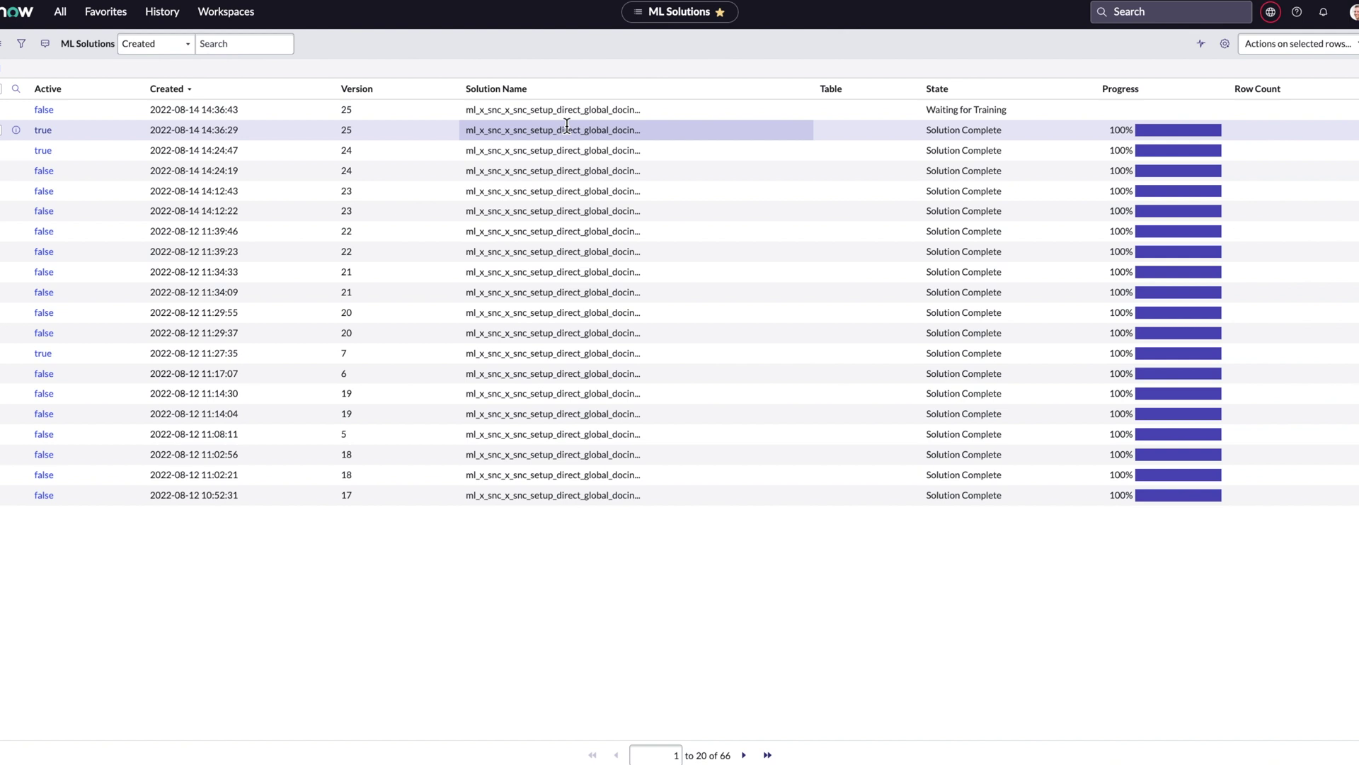
{"action": "right_click", "coordinate": [573, 36]}
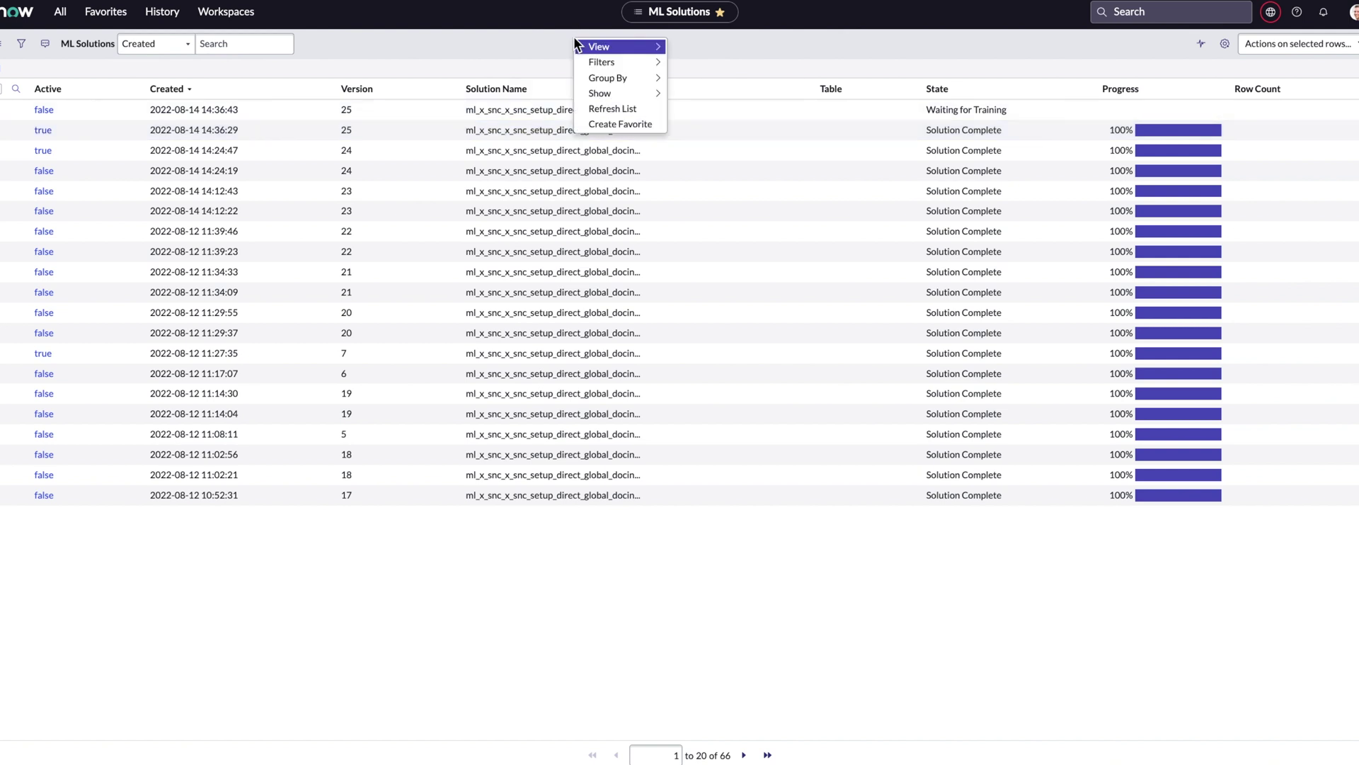
{"action": "left_click", "coordinate": [588, 109]}
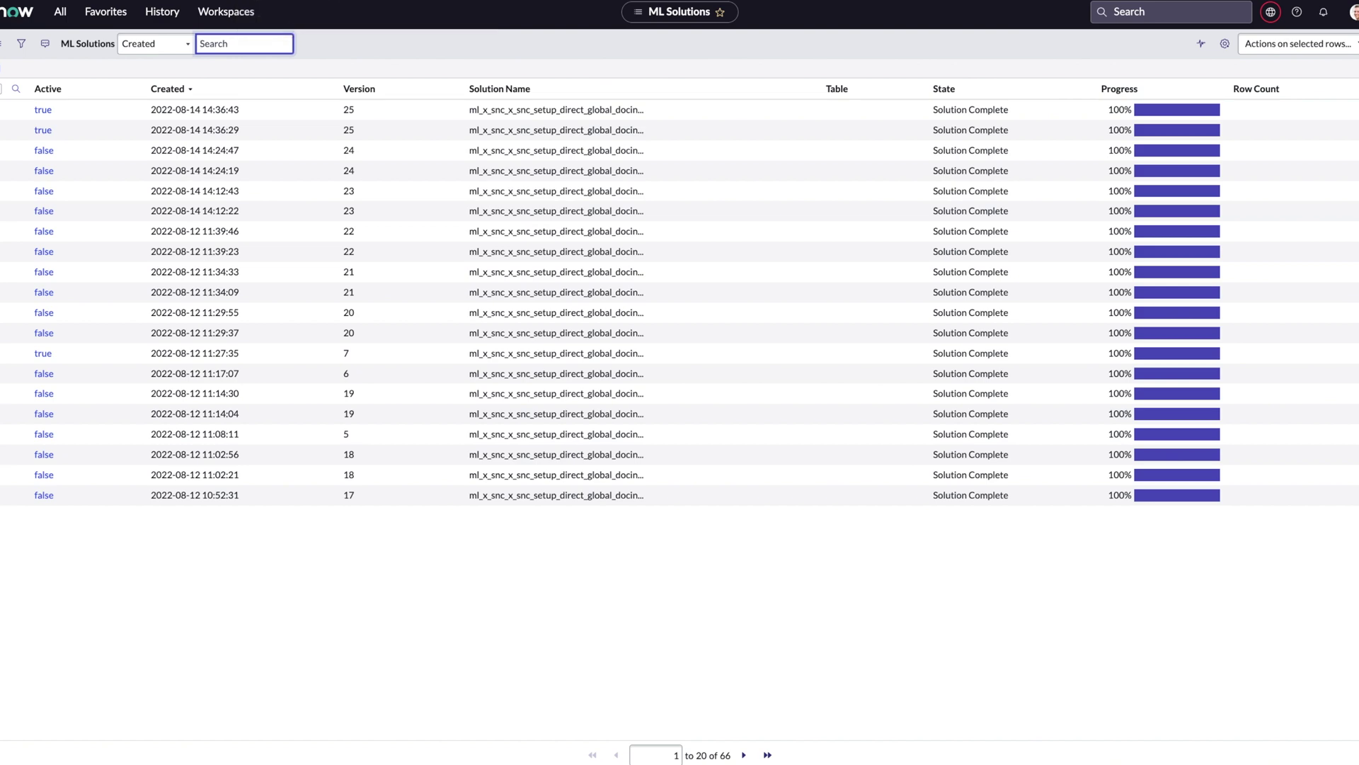
{"action": "key", "text": "ctrl+Tab"}
Open the latest VOID Check - Setup direct deposit run and scroll through its 14 completed actions
{"action": "left_click", "coordinate": [4, 55]}
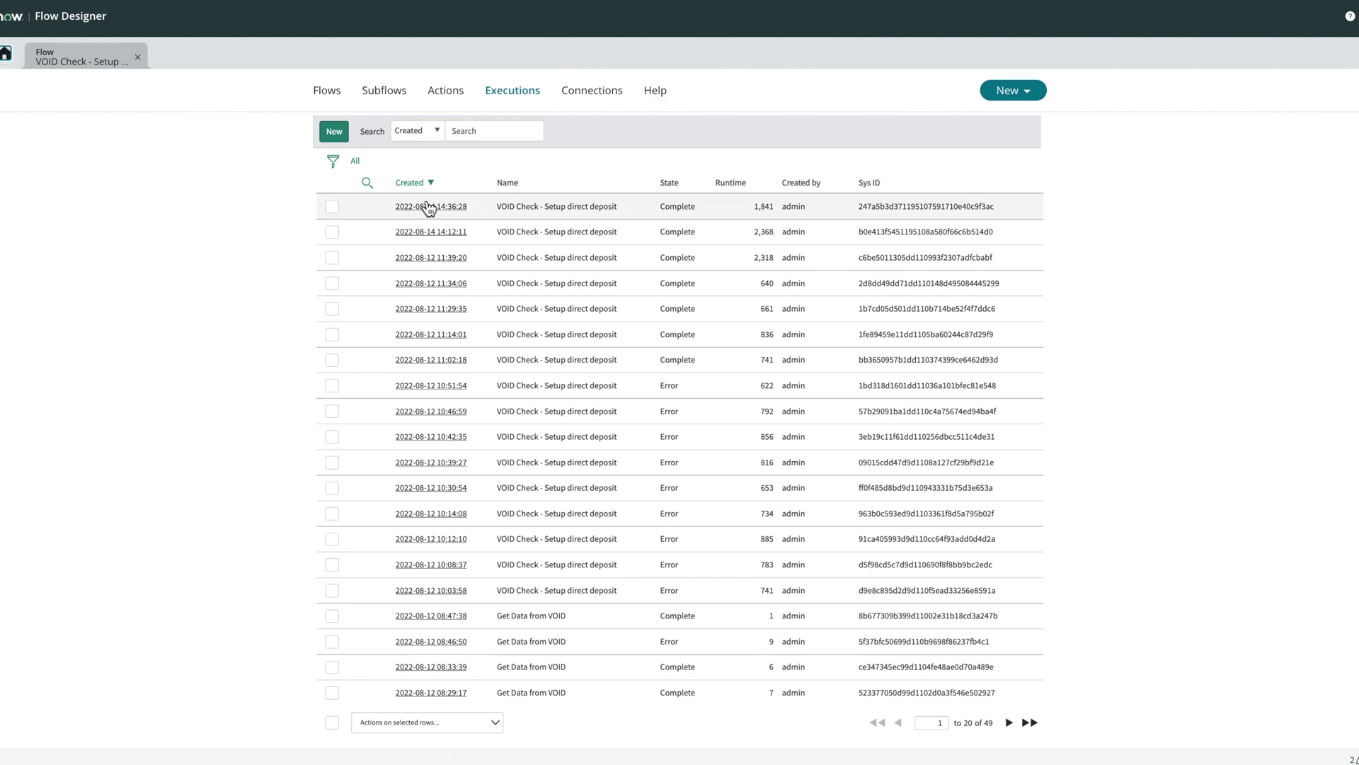
{"action": "left_click_drag", "start_coordinate": [625, 207], "coordinate": [539, 208]}
{"action": "left_click", "coordinate": [425, 206]}
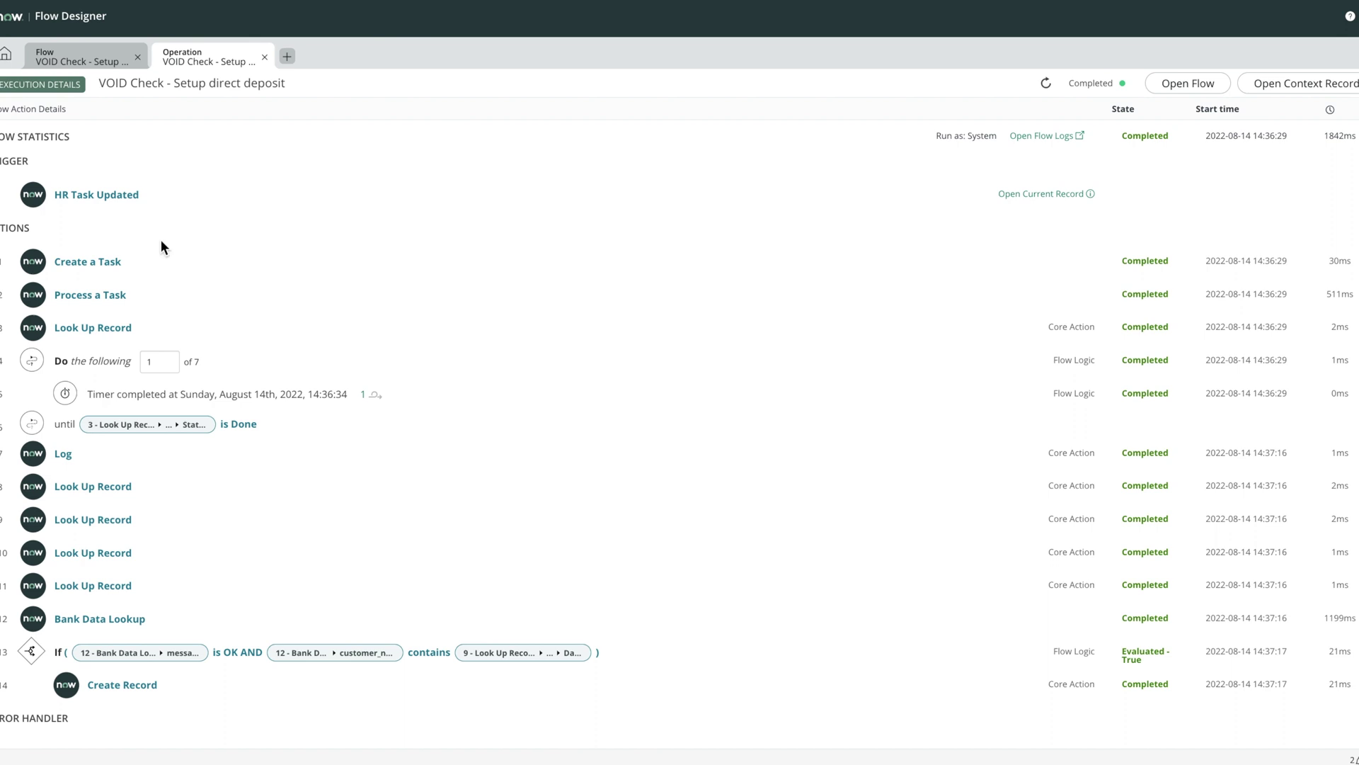
{"action": "left_click", "coordinate": [85, 266]}
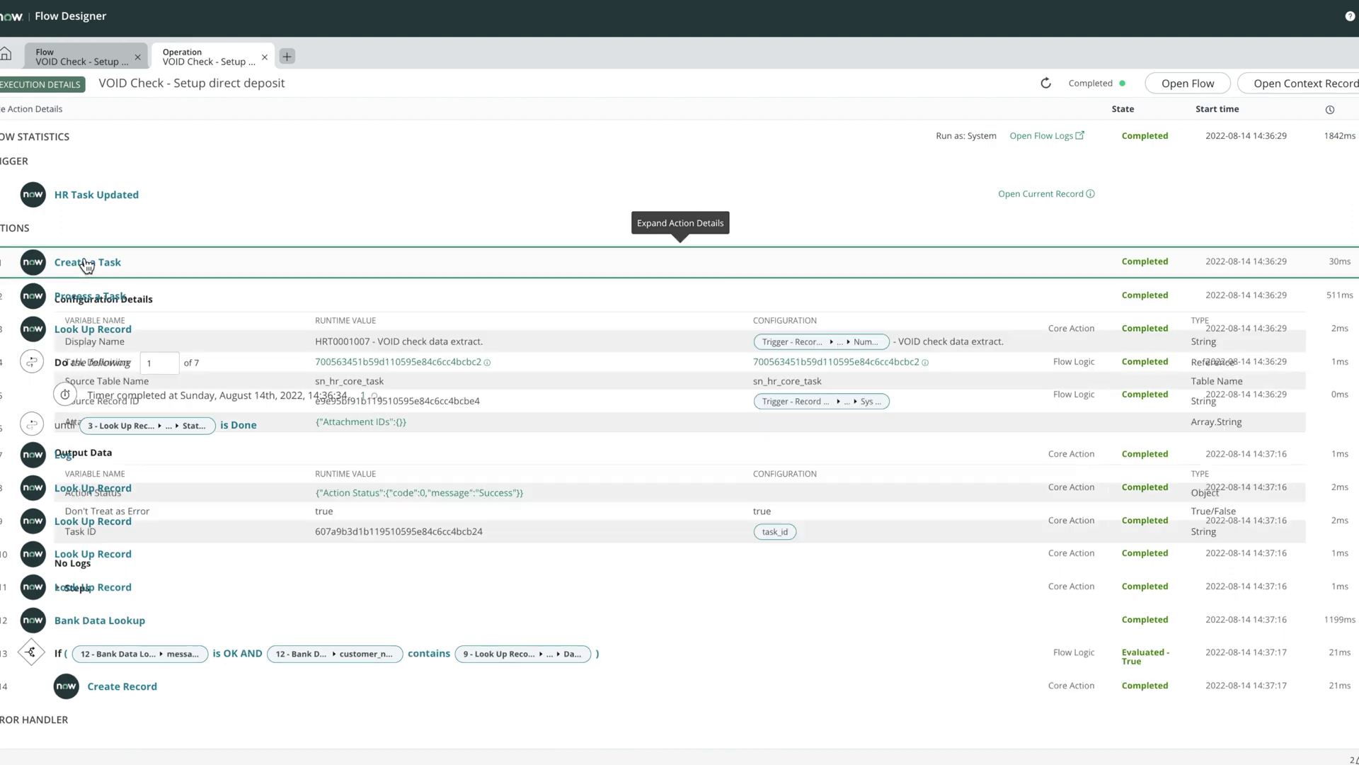
{"action": "left_click", "coordinate": [86, 266]}
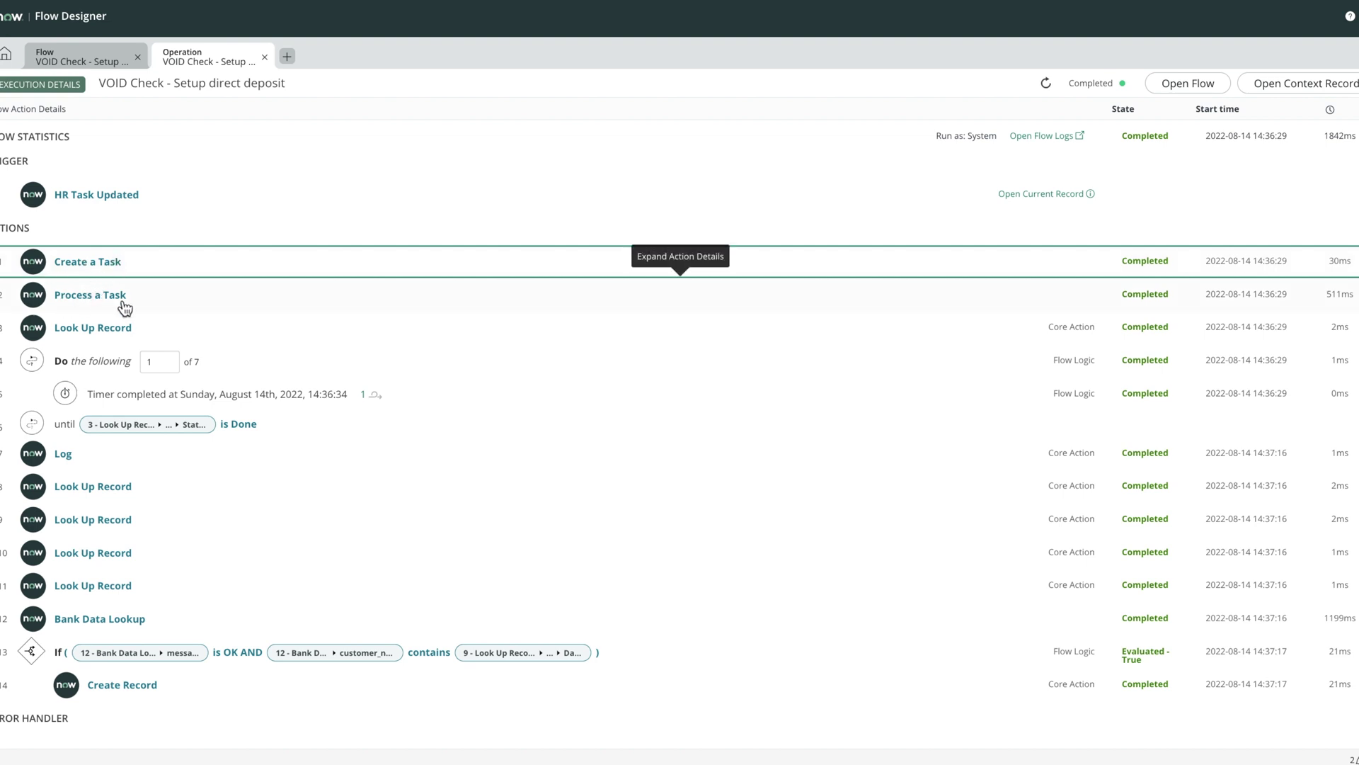
{"action": "scroll", "coordinate": [124, 308], "scroll_direction": "down", "scroll_amount": 1}
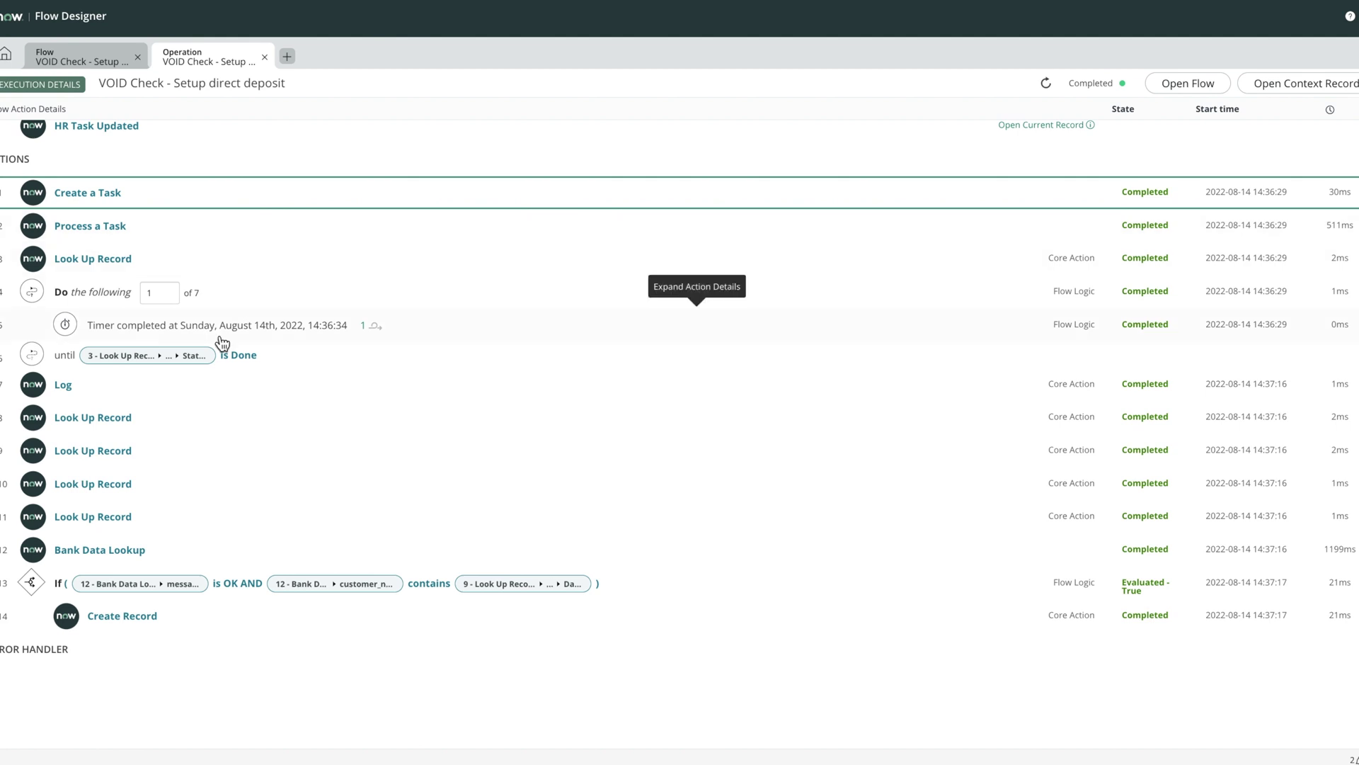
Expand Bank Data Lookup and highlight its output address and customer_name JPMORGAN CHASE
{"action": "left_click", "coordinate": [104, 552]}
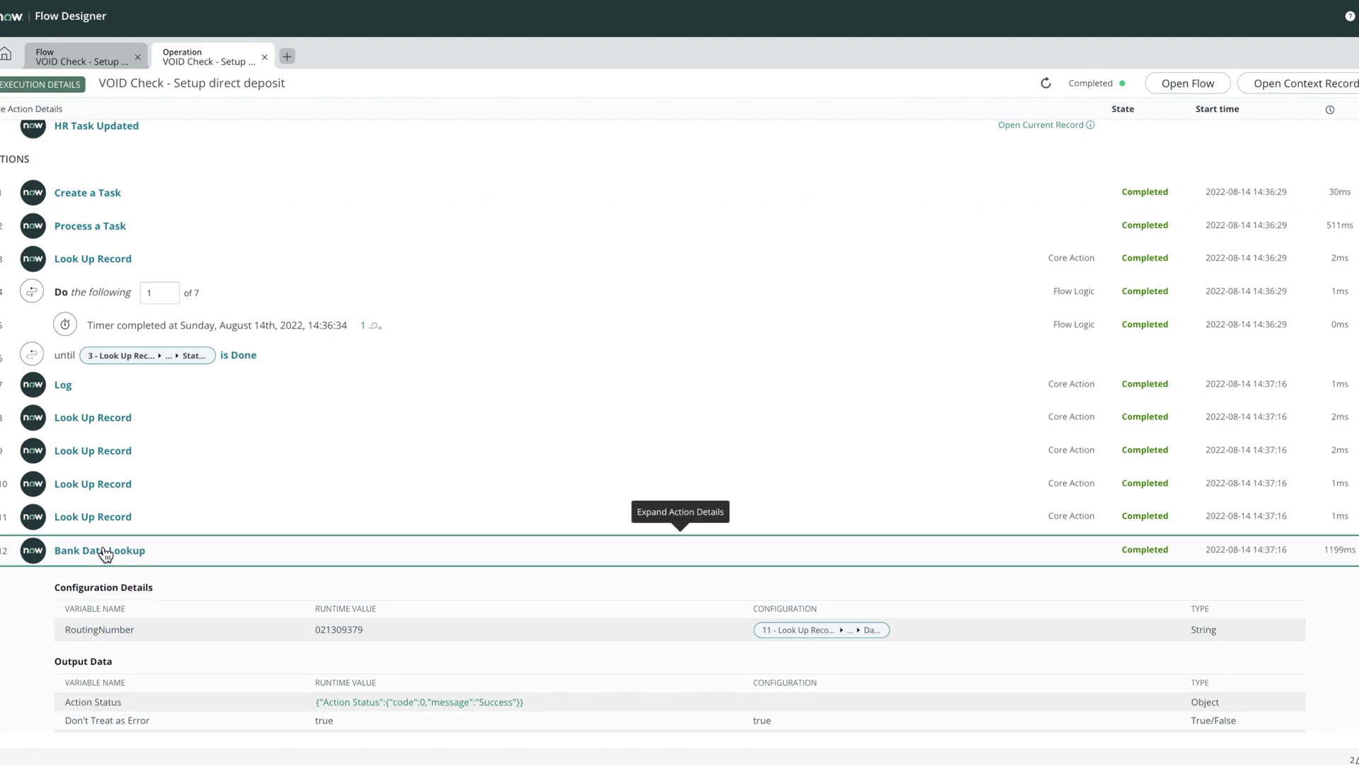
{"action": "scroll", "coordinate": [108, 559], "scroll_direction": "down", "scroll_amount": 3}
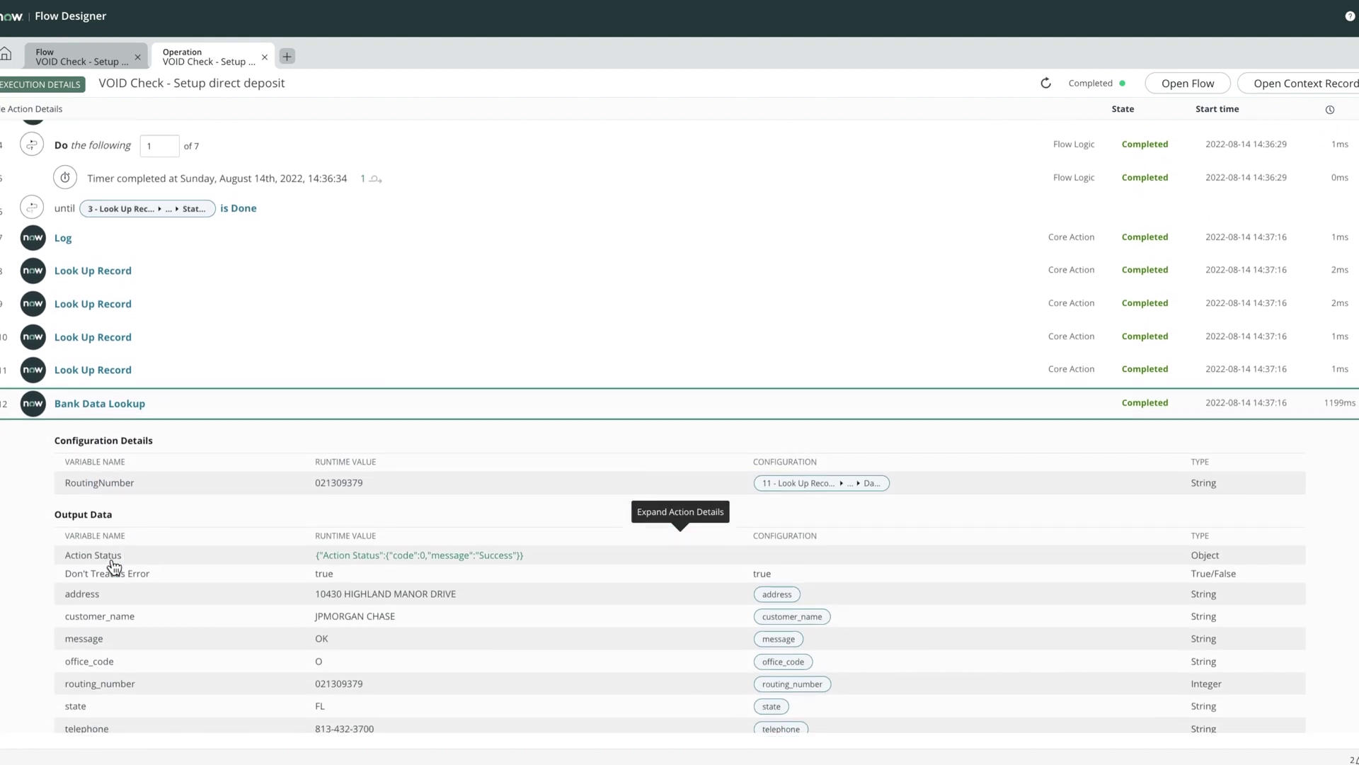
{"action": "scroll", "coordinate": [113, 566], "scroll_direction": "down", "scroll_amount": 1}
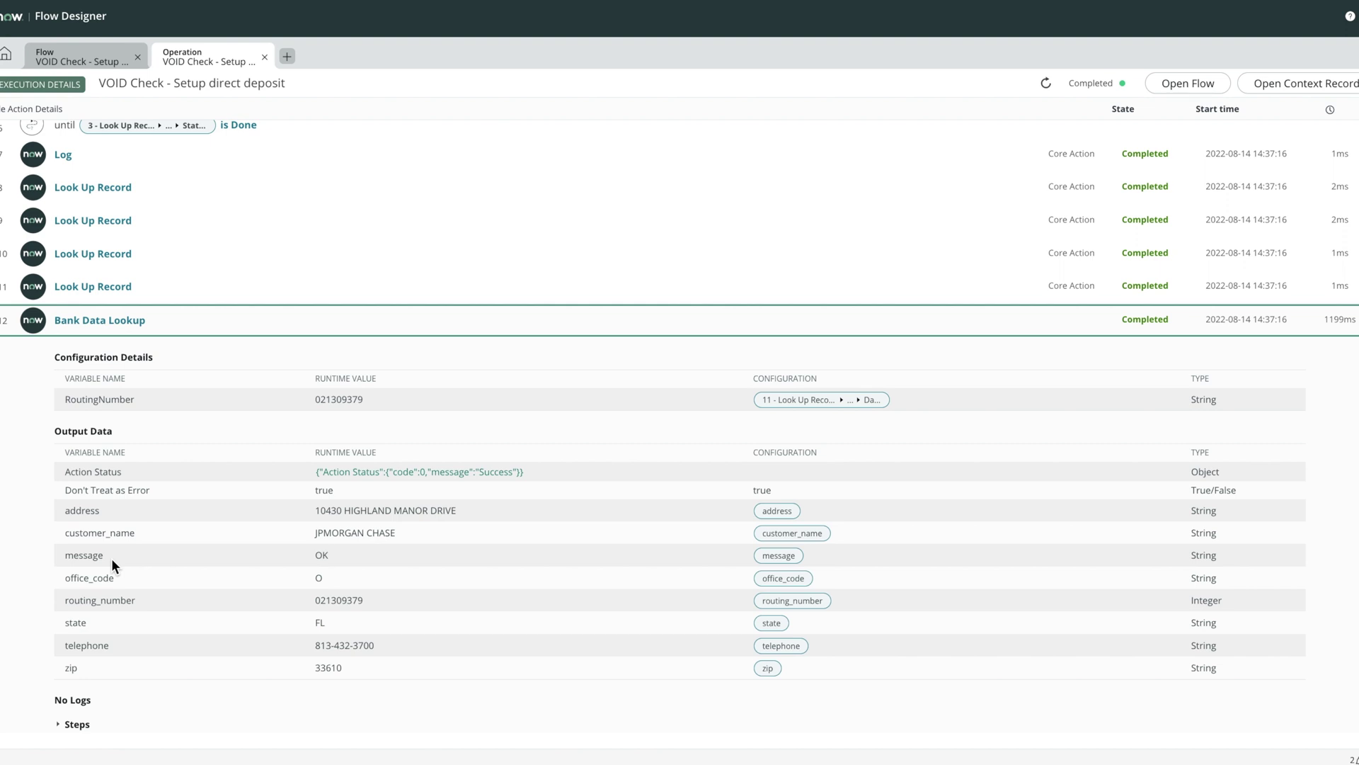
{"action": "left_click_drag", "start_coordinate": [319, 511], "coordinate": [376, 521]}
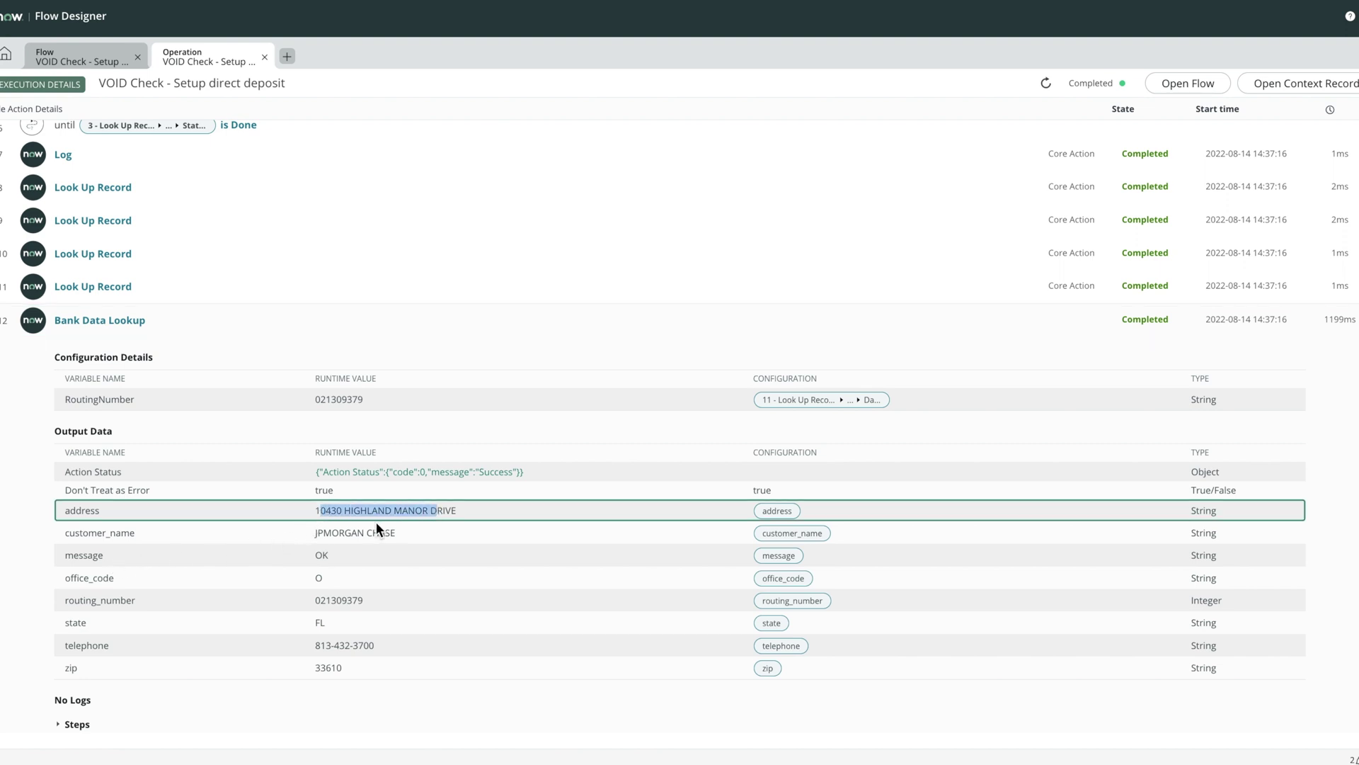
{"action": "left_click", "coordinate": [374, 525]}
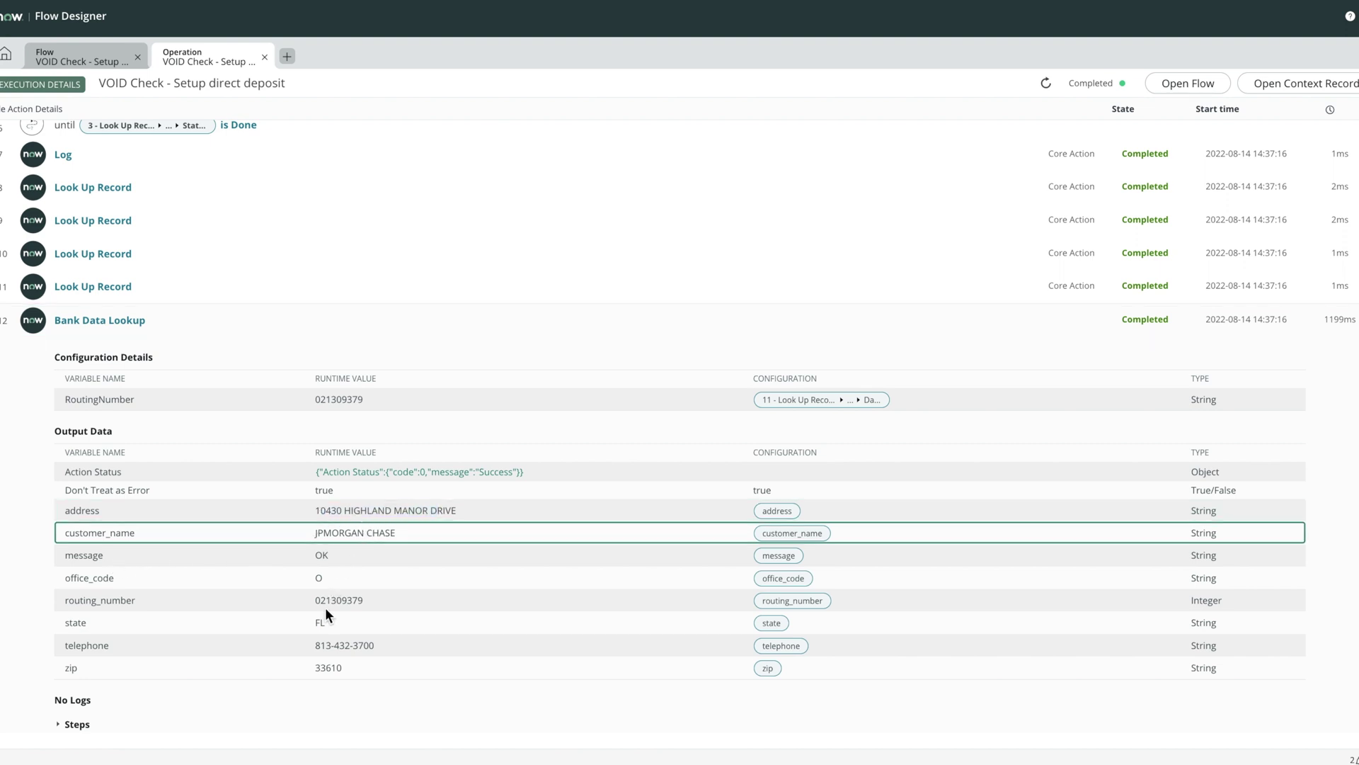
{"action": "scroll", "coordinate": [325, 606], "scroll_direction": "up", "scroll_amount": 4}
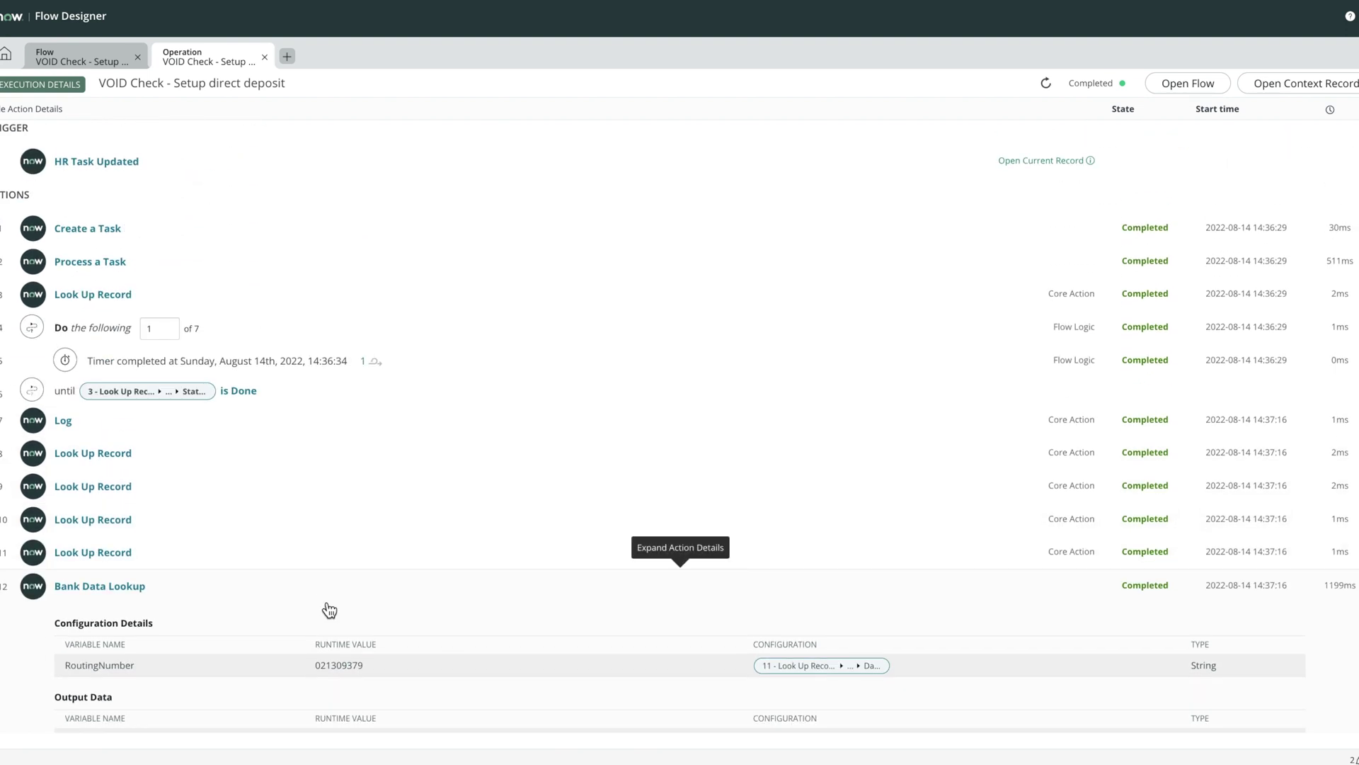
Expand the Look Up Record action for the extracted Account Number and scroll through its output
{"action": "left_click", "coordinate": [112, 459]}
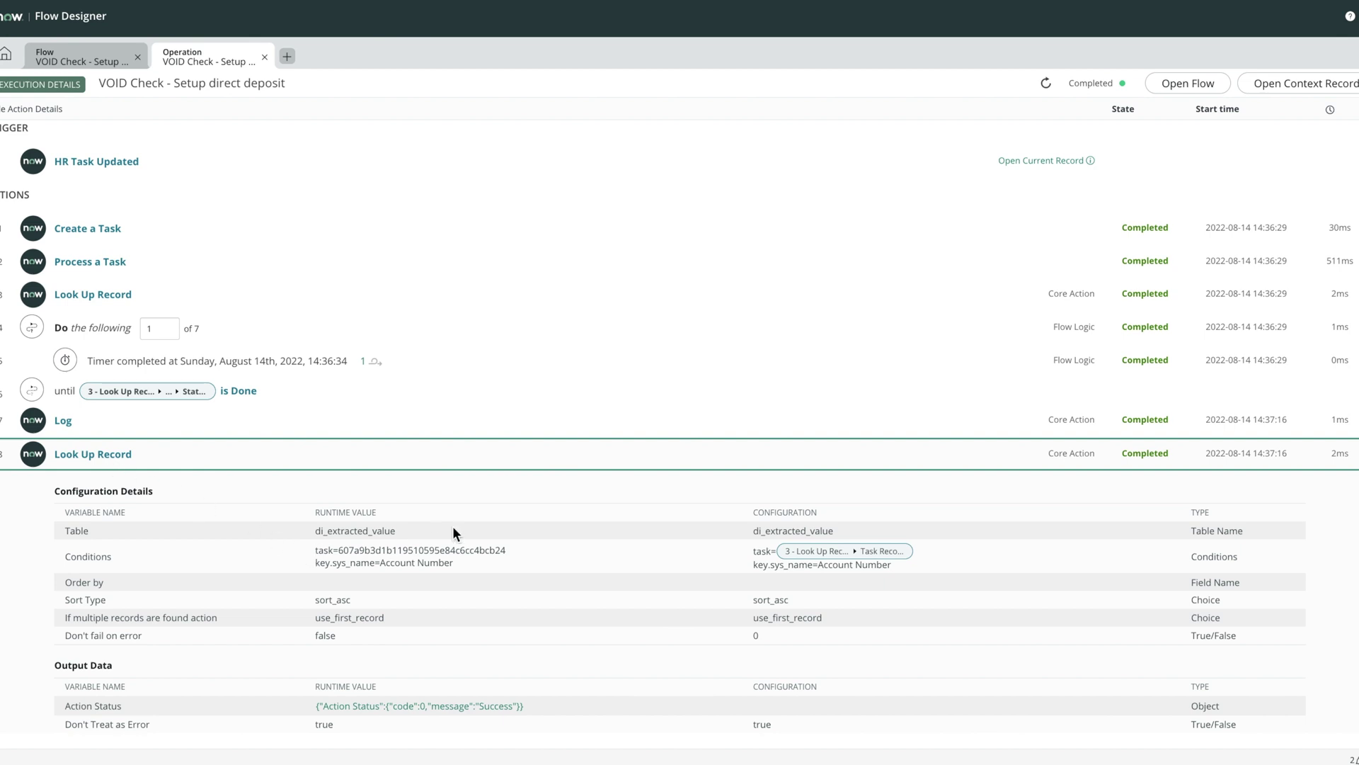
{"action": "scroll", "coordinate": [453, 525], "scroll_direction": "down", "scroll_amount": 2}
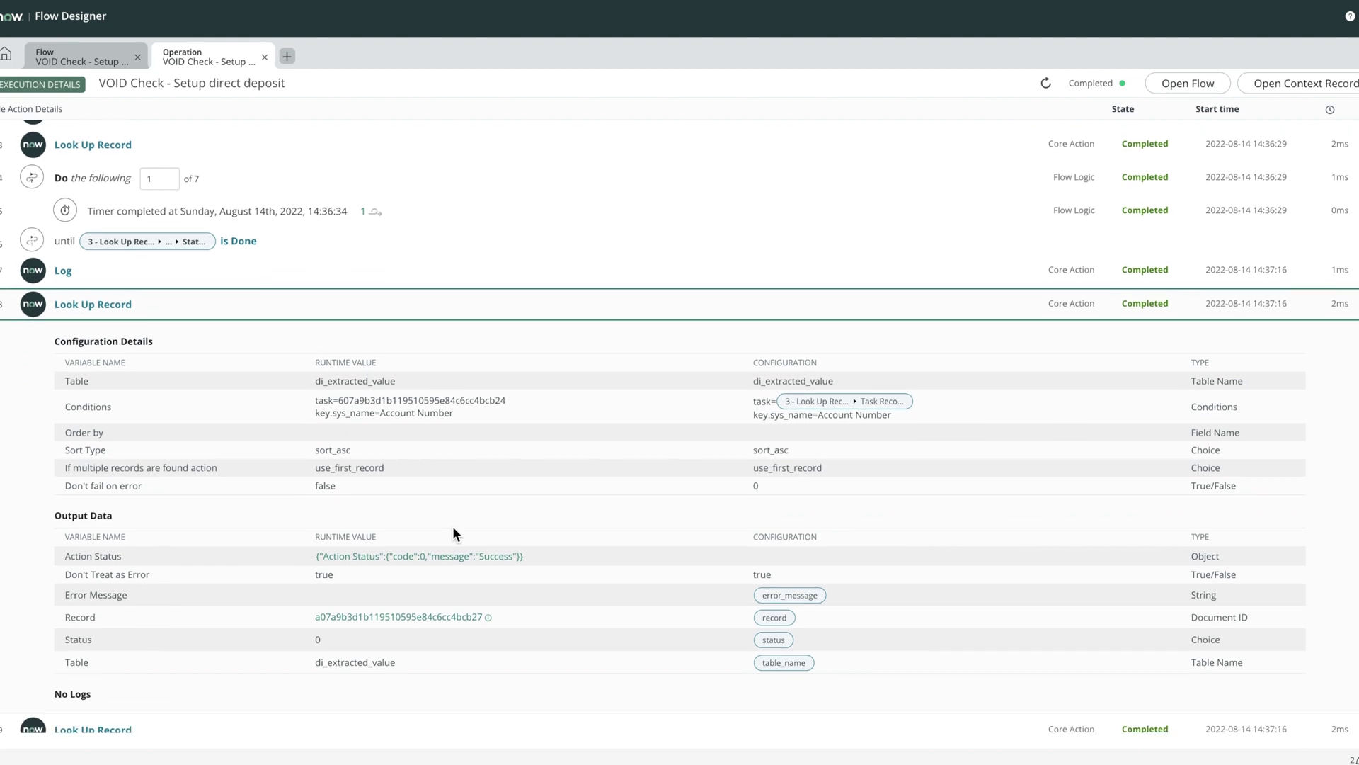
{"action": "scroll", "coordinate": [452, 525], "scroll_direction": "down", "scroll_amount": 6}
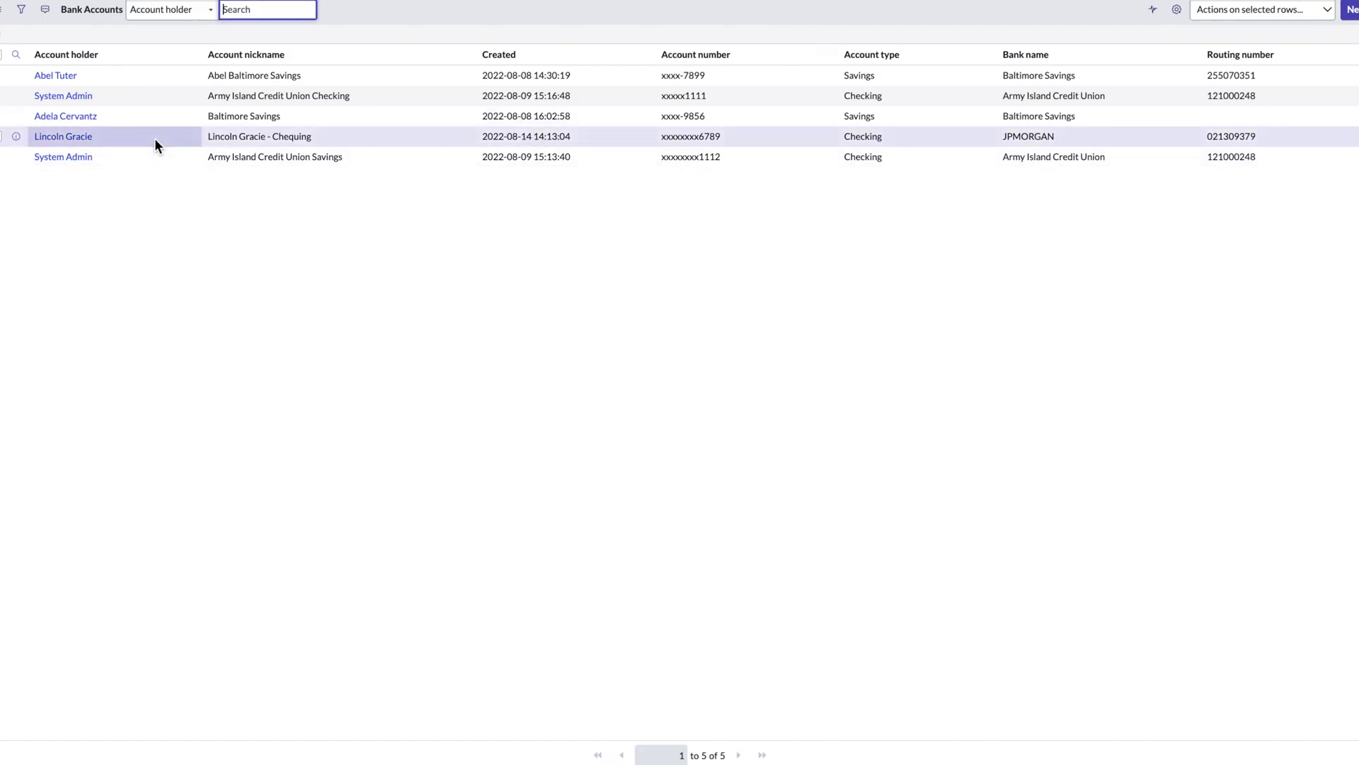
Highlight the new JPMORGAN account's holder, nickname and masked account number in Bank Accounts
{"action": "left_click_drag", "start_coordinate": [155, 138], "coordinate": [799, 156]}
{"action": "left_click", "coordinate": [80, 138]}
{"action": "left_click", "coordinate": [248, 136]}
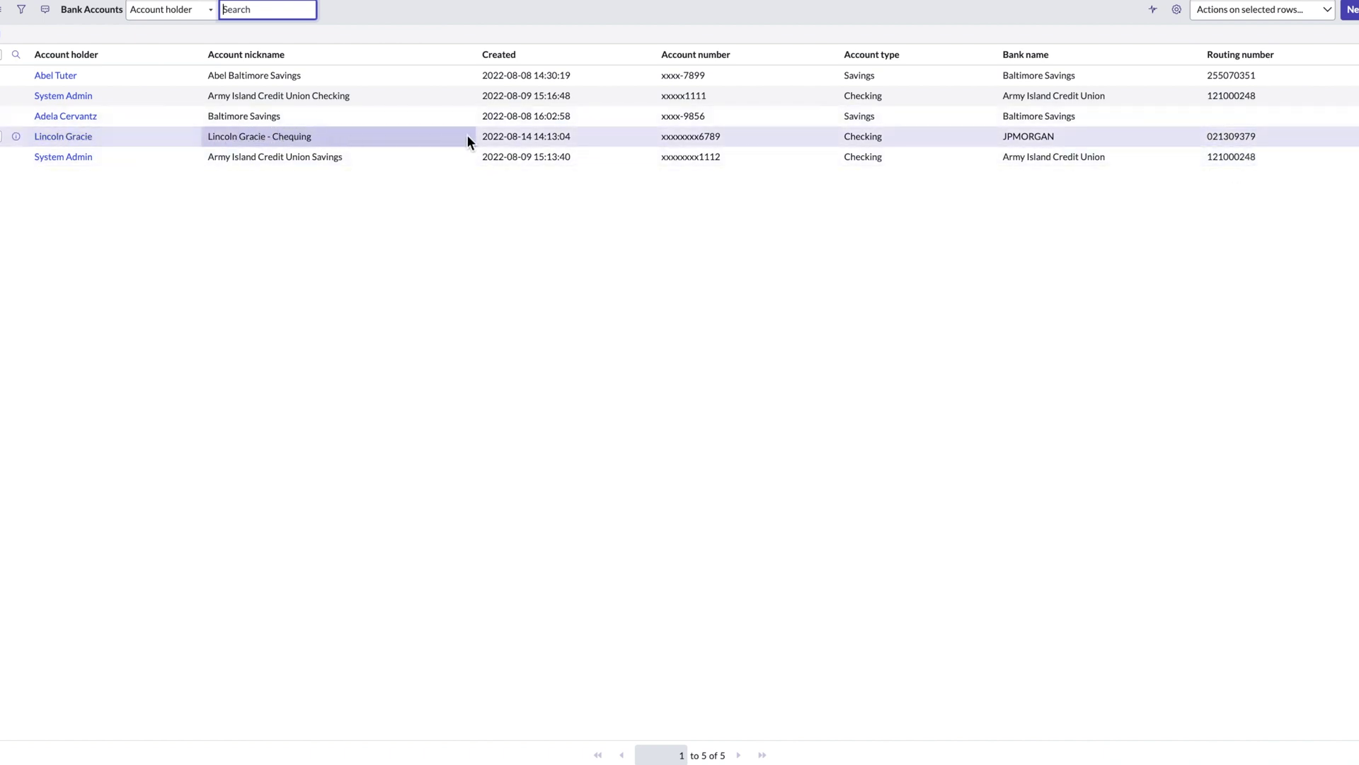
{"action": "left_click", "coordinate": [690, 134]}
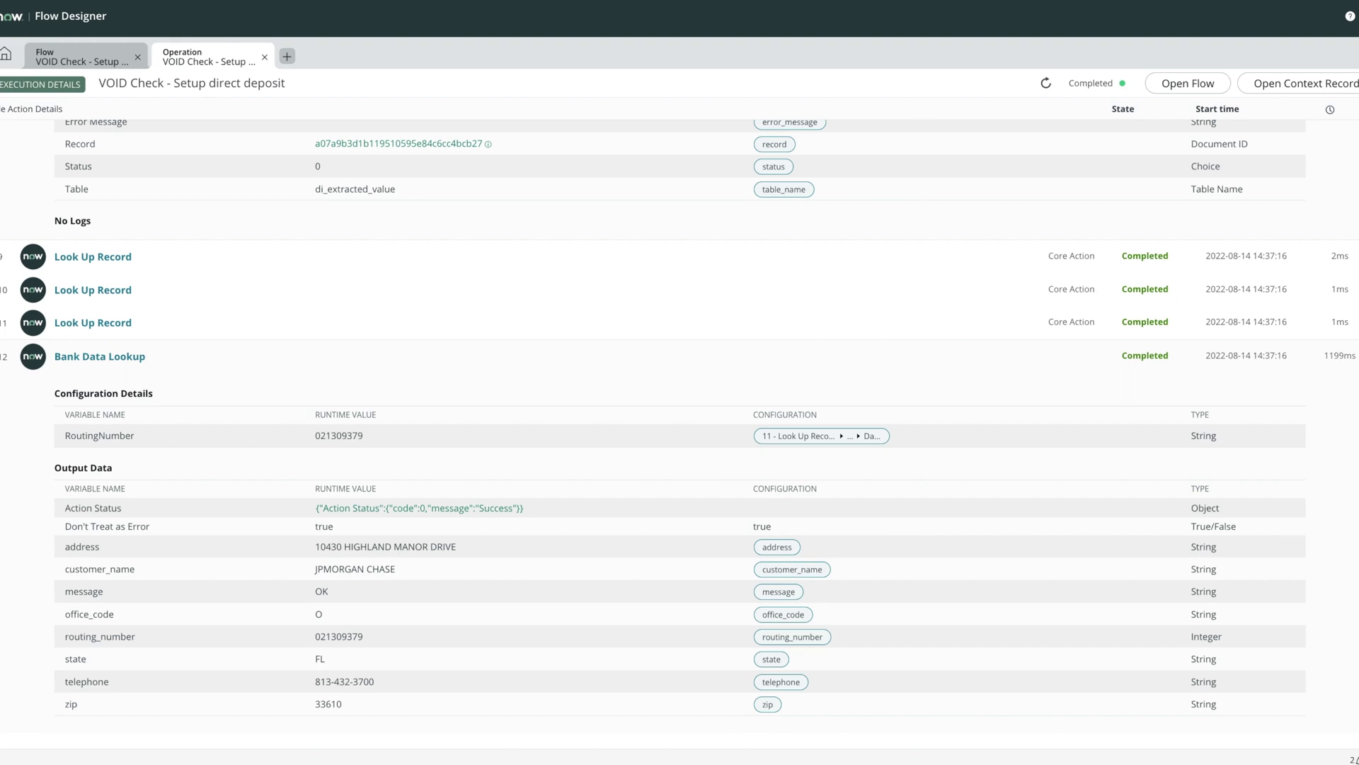
Collapse the account number Look Up Record and the Bank Data Lookup details
{"action": "scroll", "coordinate": [193, 204], "scroll_direction": "up", "scroll_amount": 3}
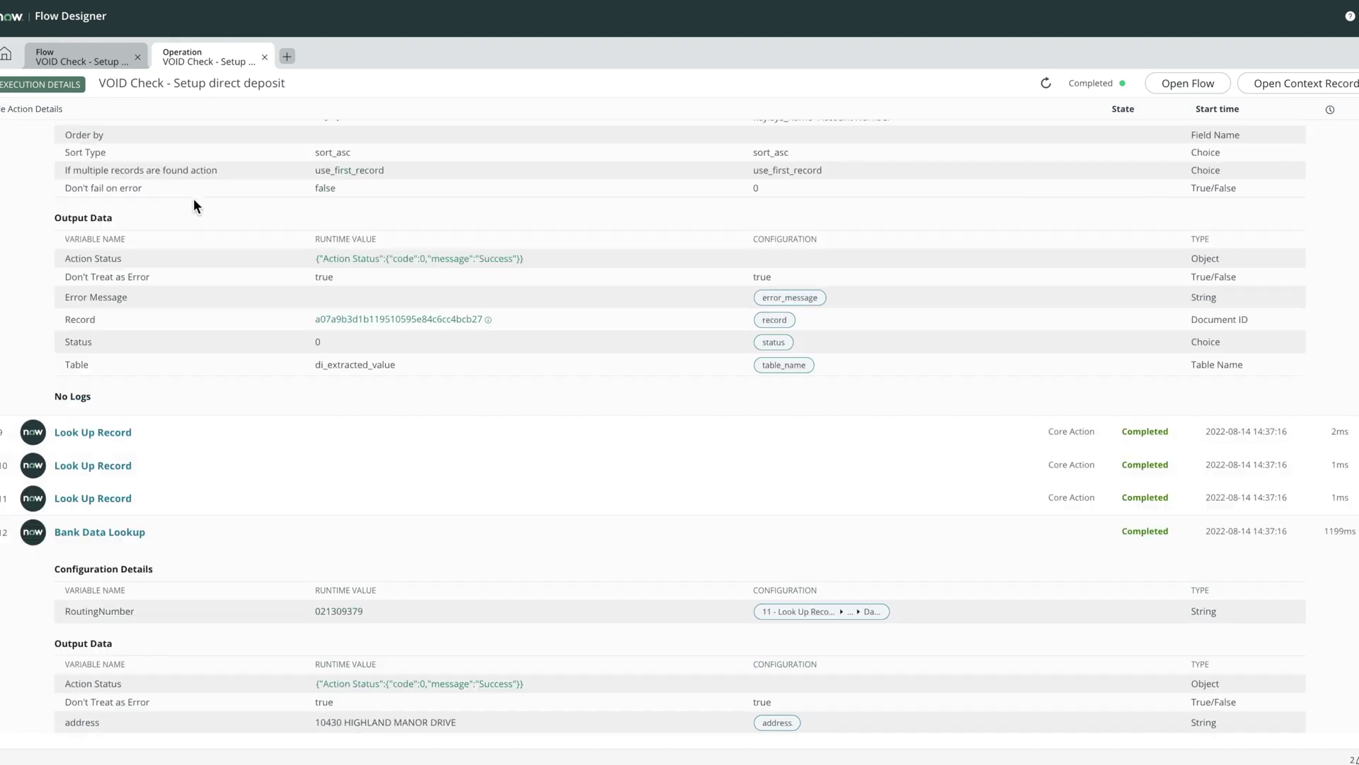
{"action": "scroll", "coordinate": [194, 198], "scroll_direction": "up", "scroll_amount": 4}
{"action": "left_click", "coordinate": [93, 246]}
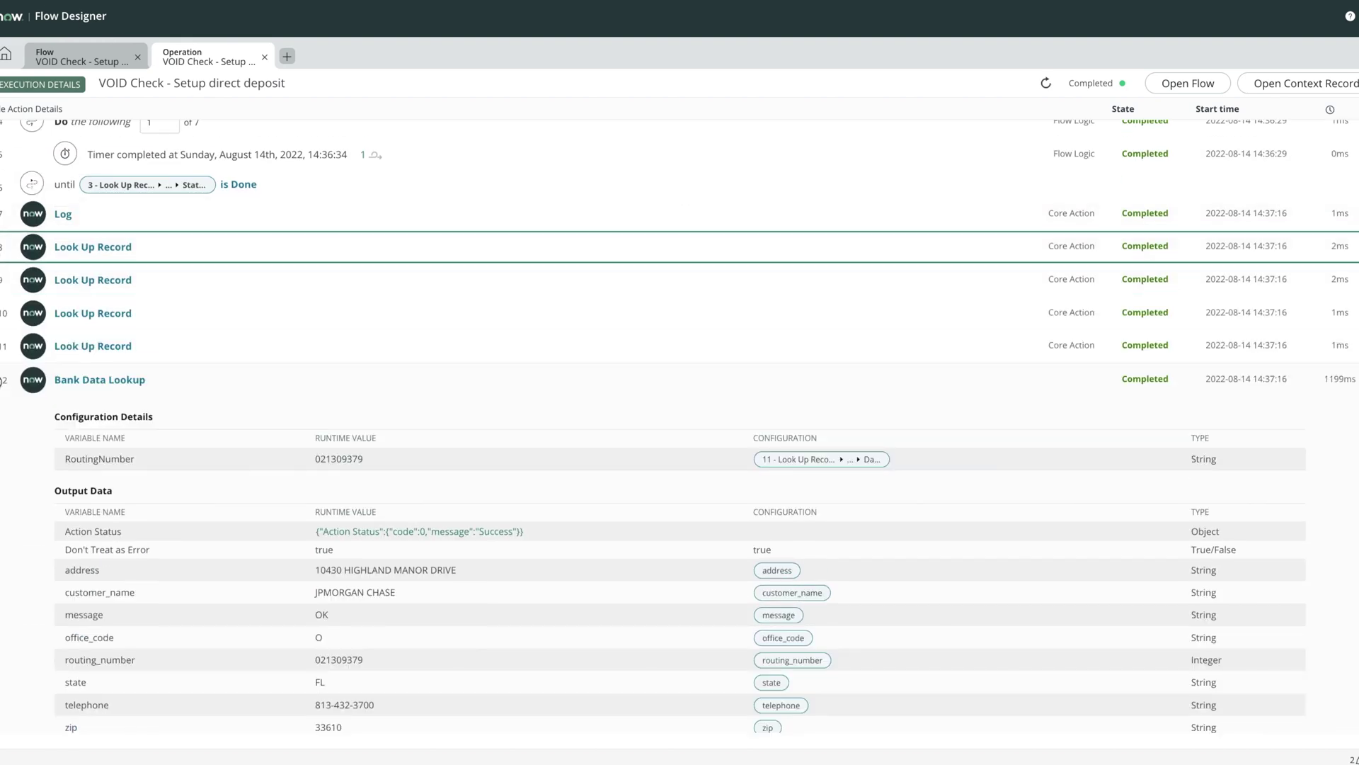
{"action": "left_click", "coordinate": [679, 379]}
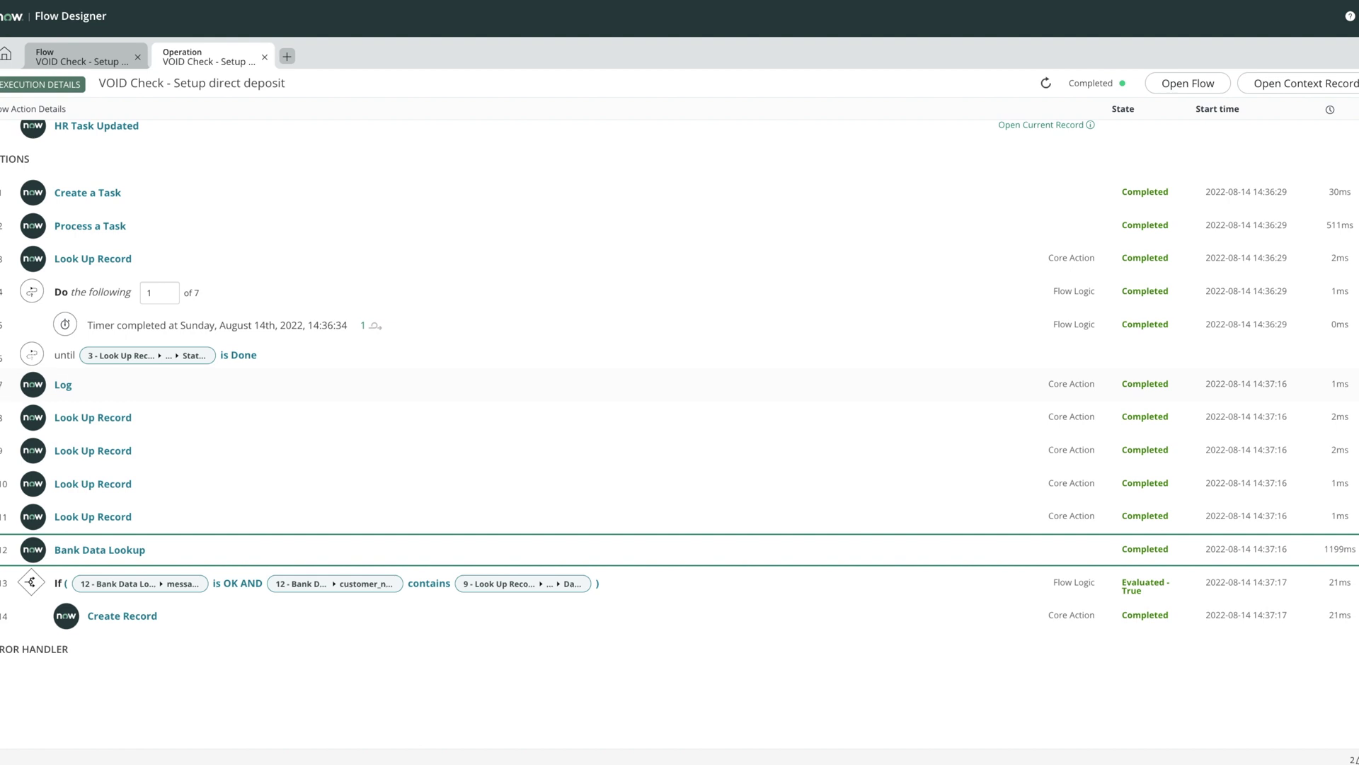
Re-expand Bank Data Lookup and expand its individual steps
{"action": "left_click", "coordinate": [83, 555]}
{"action": "scroll", "coordinate": [84, 558], "scroll_direction": "down", "scroll_amount": 3}
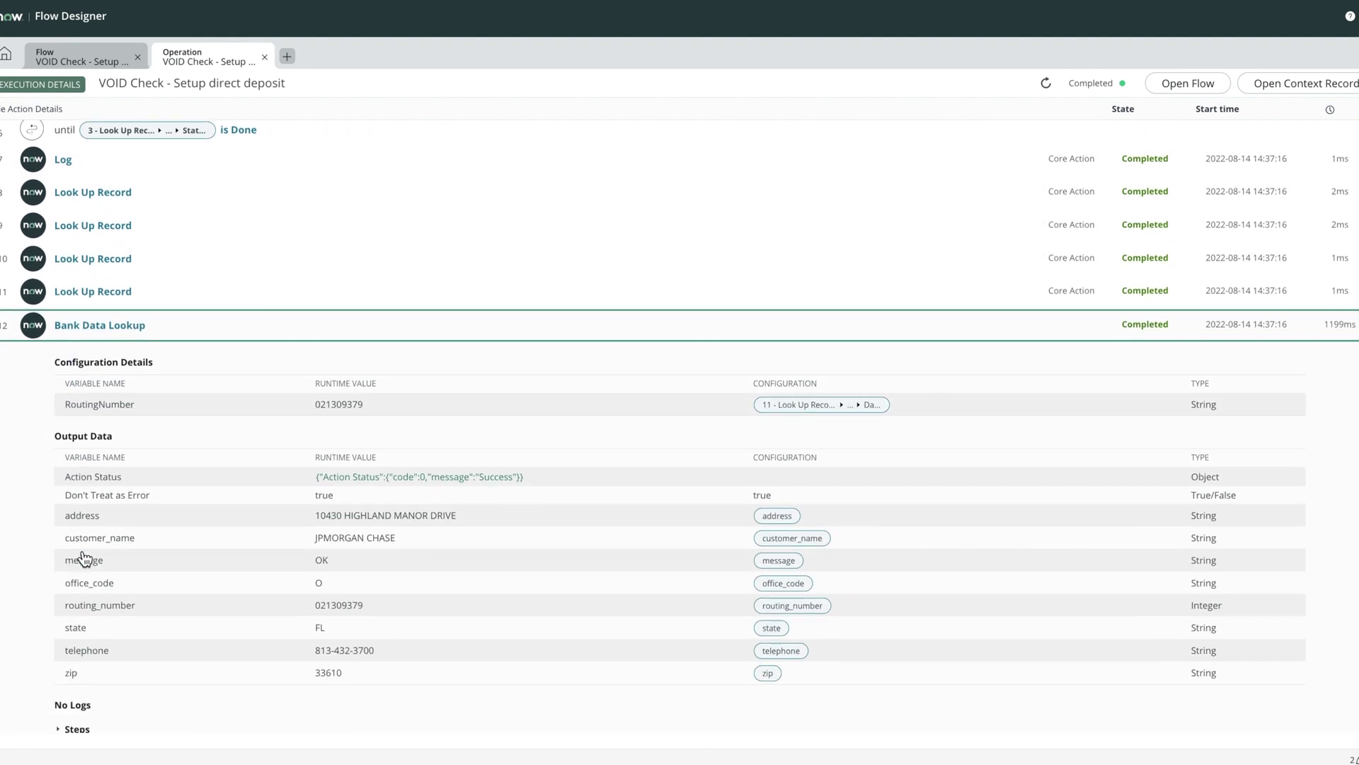
{"action": "scroll", "coordinate": [84, 559], "scroll_direction": "down", "scroll_amount": 1}
{"action": "scroll", "coordinate": [82, 551], "scroll_direction": "down", "scroll_amount": 1}
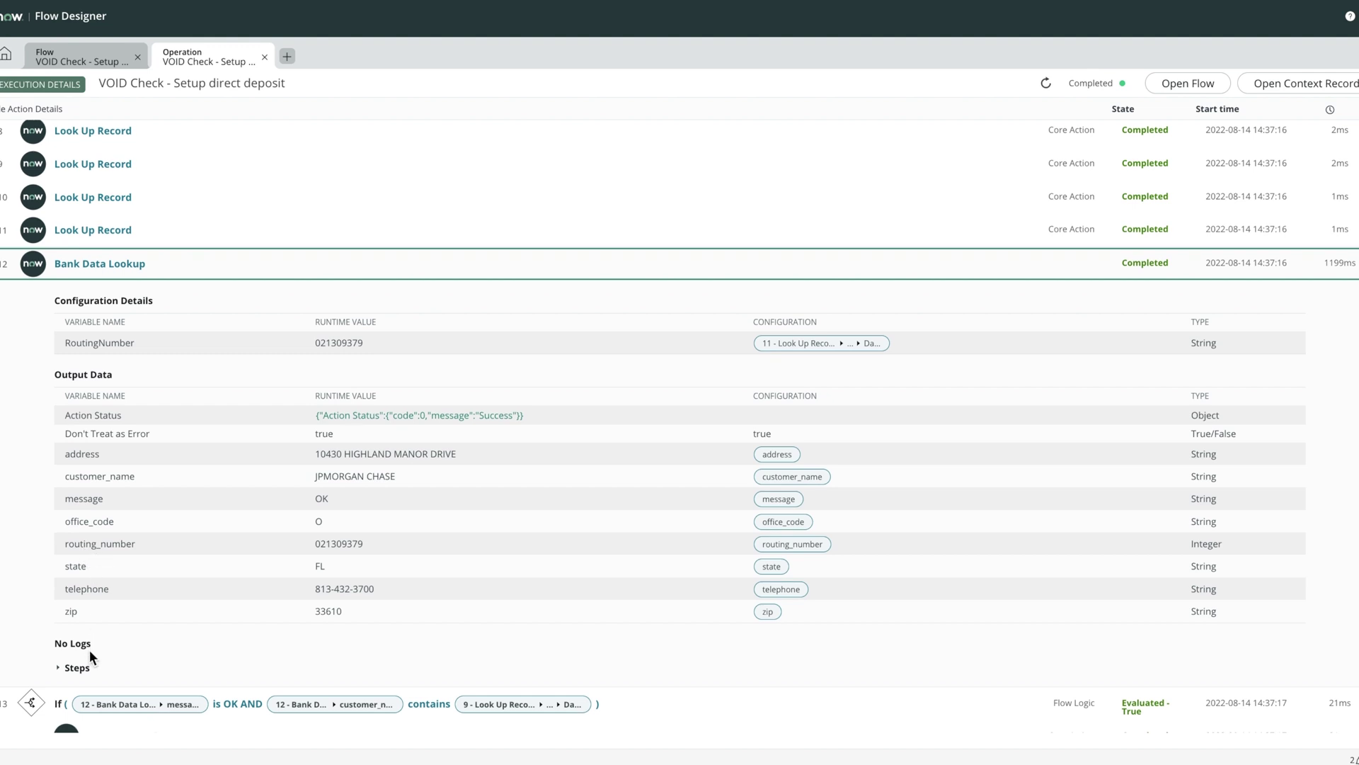
{"action": "left_click", "coordinate": [83, 666]}
{"action": "scroll", "coordinate": [86, 667], "scroll_direction": "down", "scroll_amount": 1}
{"action": "scroll", "coordinate": [86, 666], "scroll_direction": "down", "scroll_amount": 4}
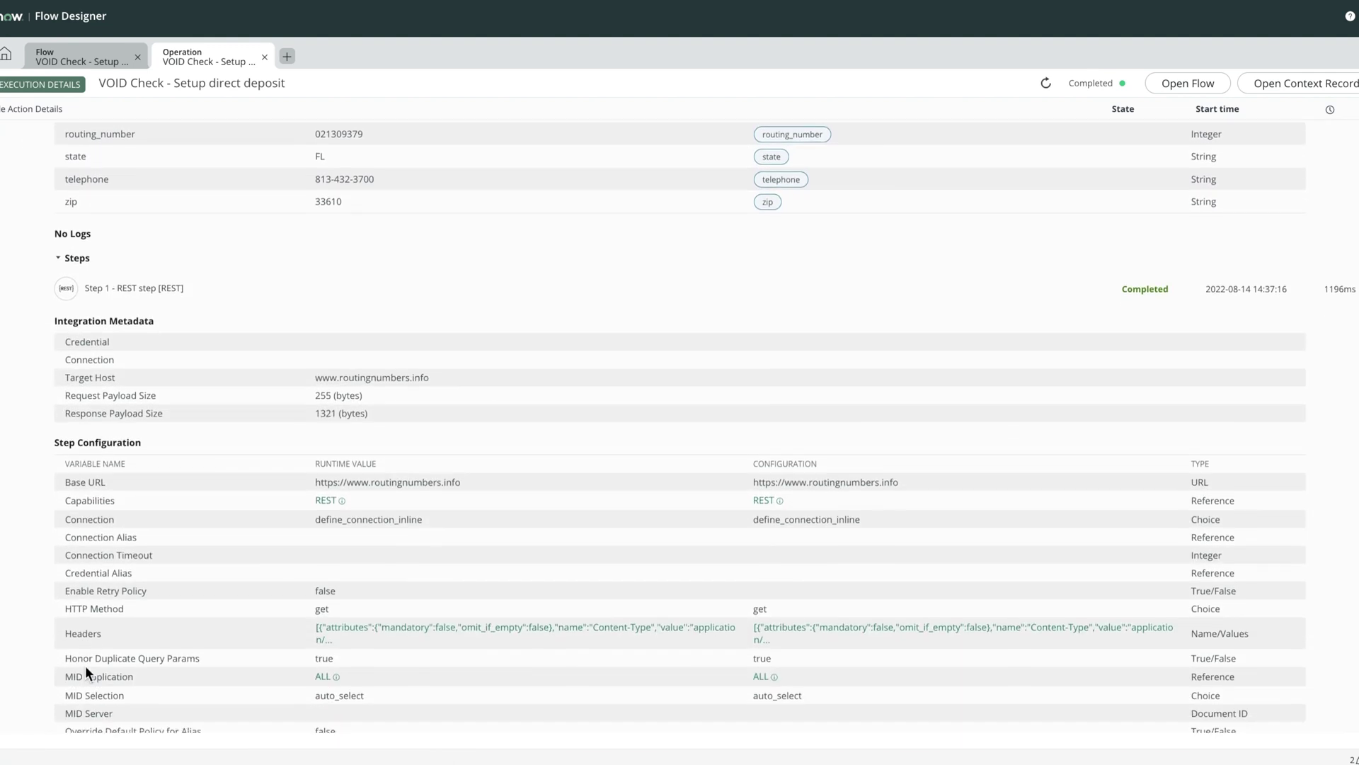
{"action": "left_click_drag", "start_coordinate": [913, 487], "coordinate": [741, 487]}
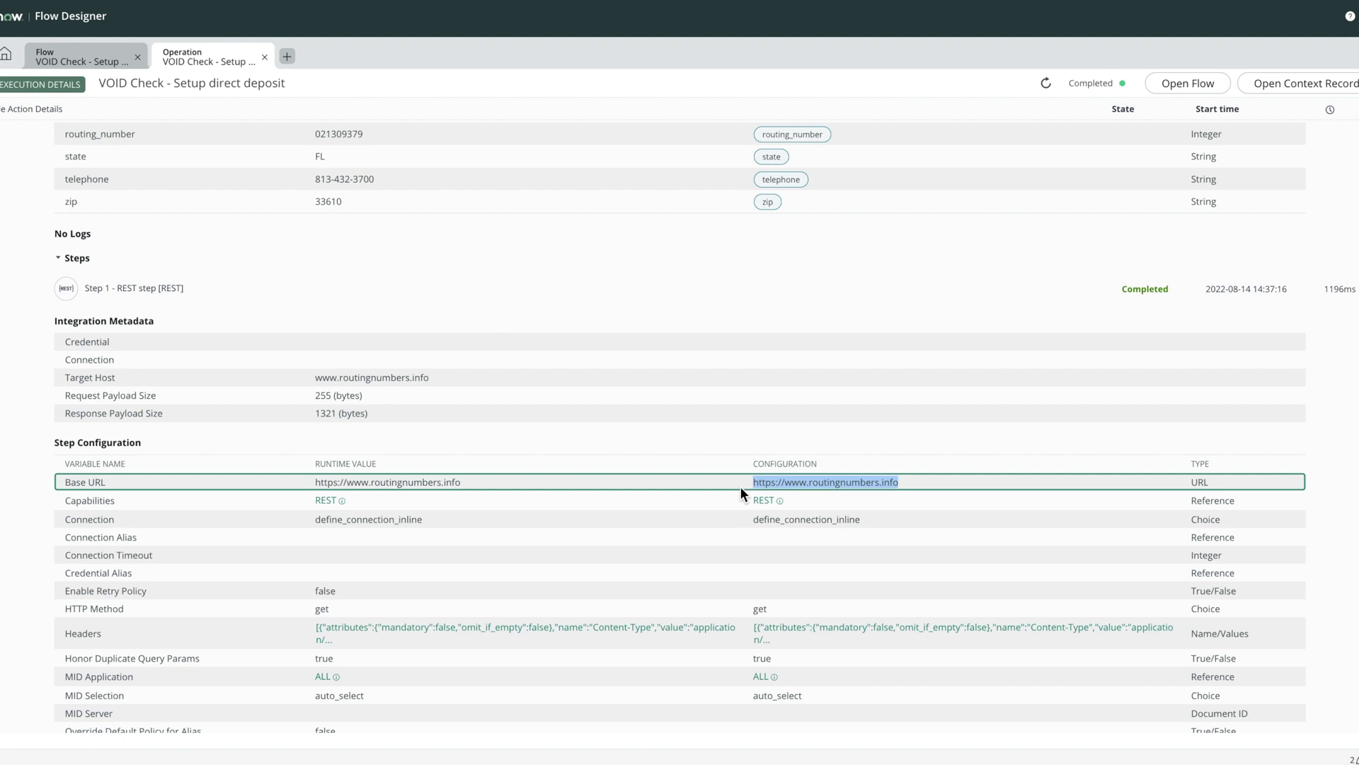
{"action": "scroll", "coordinate": [740, 493], "scroll_direction": "down", "scroll_amount": 1}
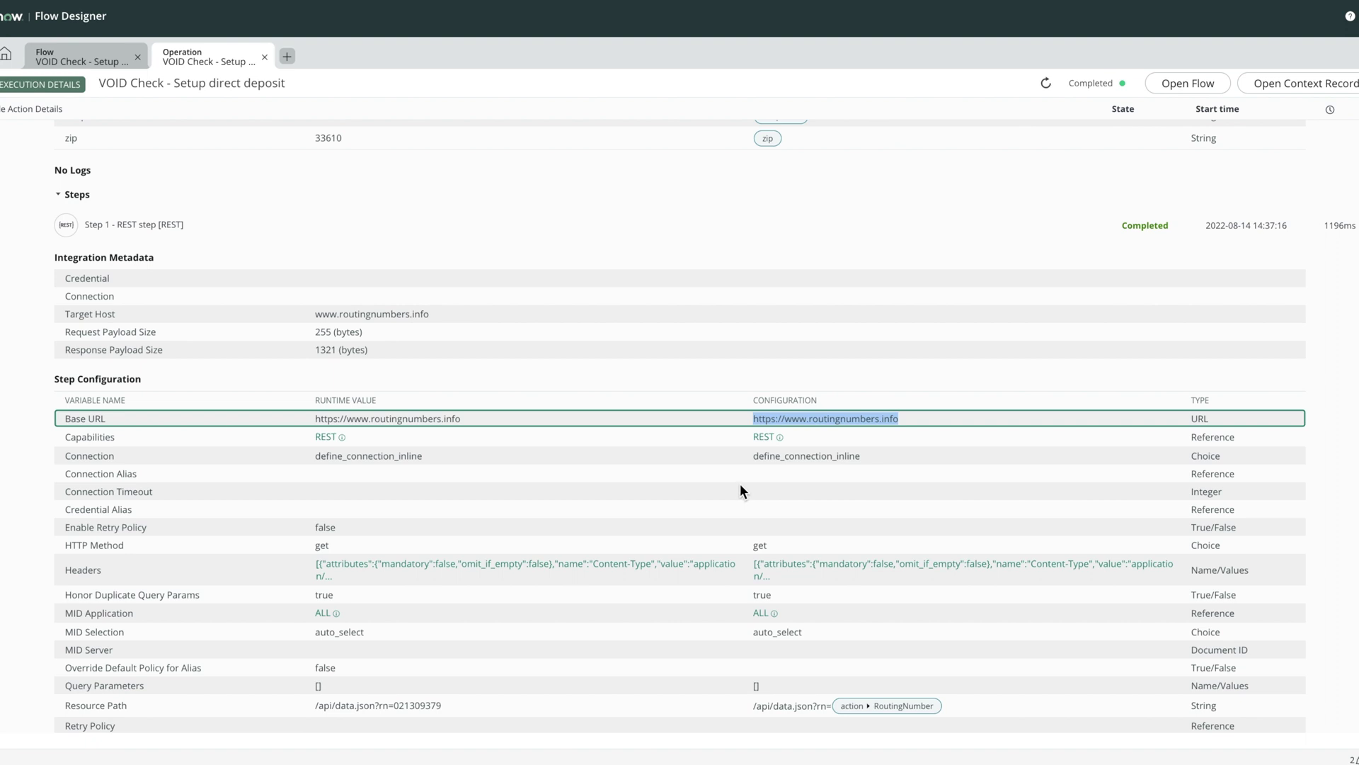
{"action": "scroll", "coordinate": [133, 434], "scroll_direction": "down", "scroll_amount": 2}
{"action": "scroll", "coordinate": [134, 434], "scroll_direction": "up", "scroll_amount": 1}
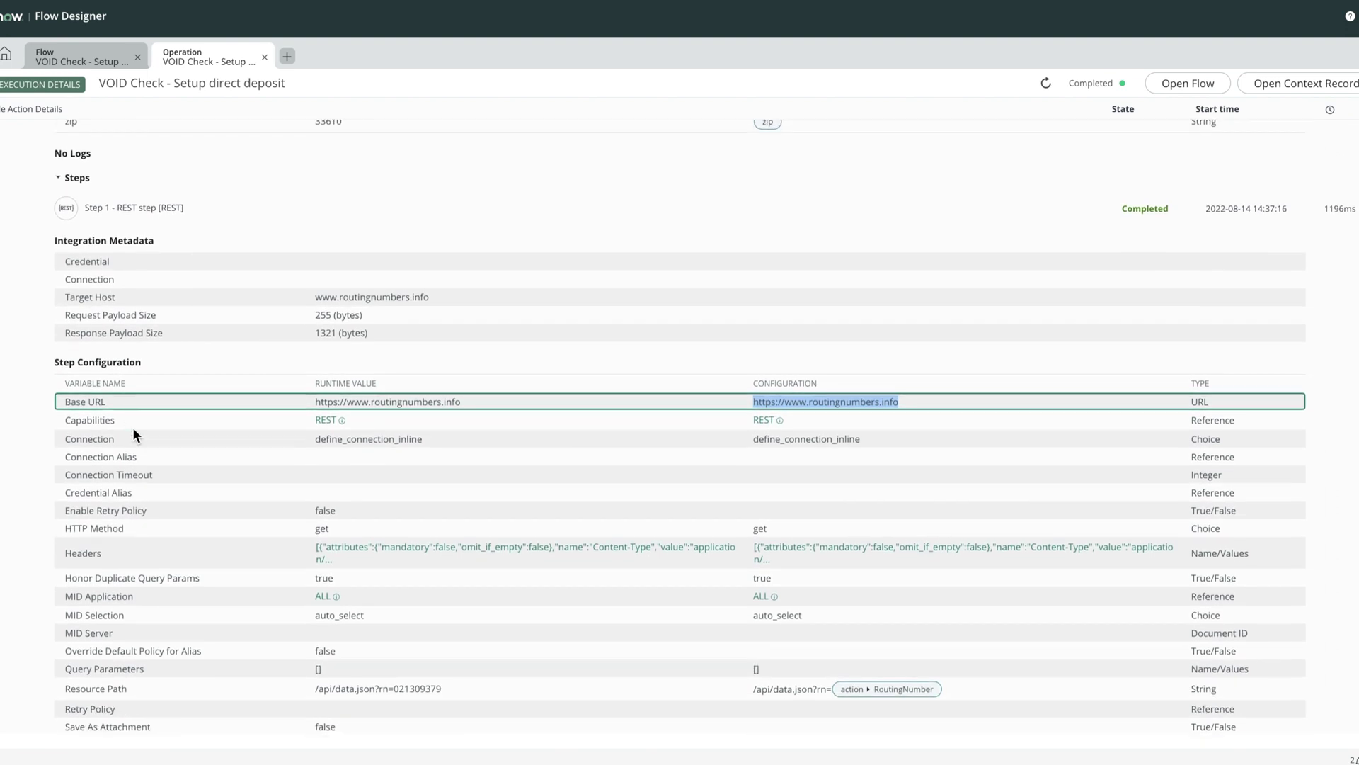
{"action": "scroll", "coordinate": [133, 434], "scroll_direction": "down", "scroll_amount": 2}
{"action": "scroll", "coordinate": [134, 432], "scroll_direction": "down", "scroll_amount": 2}
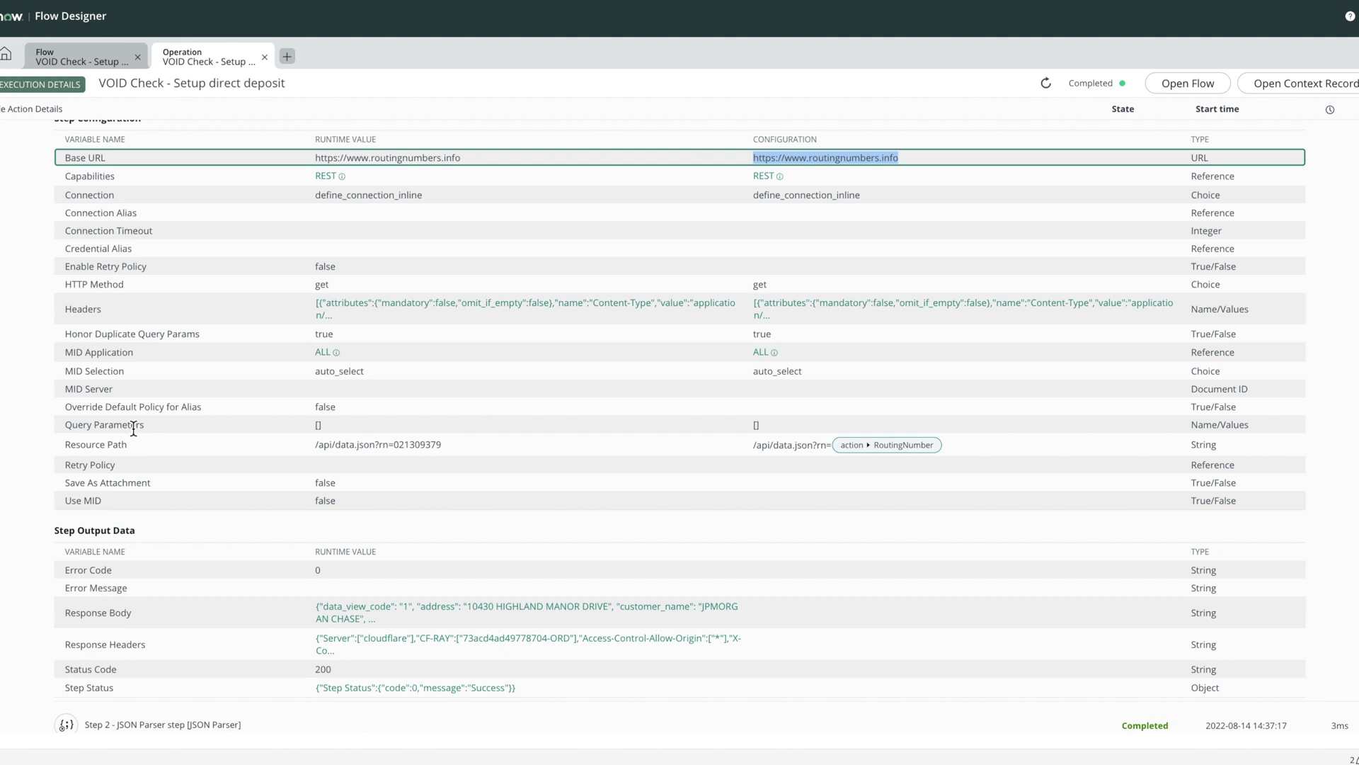
{"action": "scroll", "coordinate": [133, 429], "scroll_direction": "down", "scroll_amount": 2}
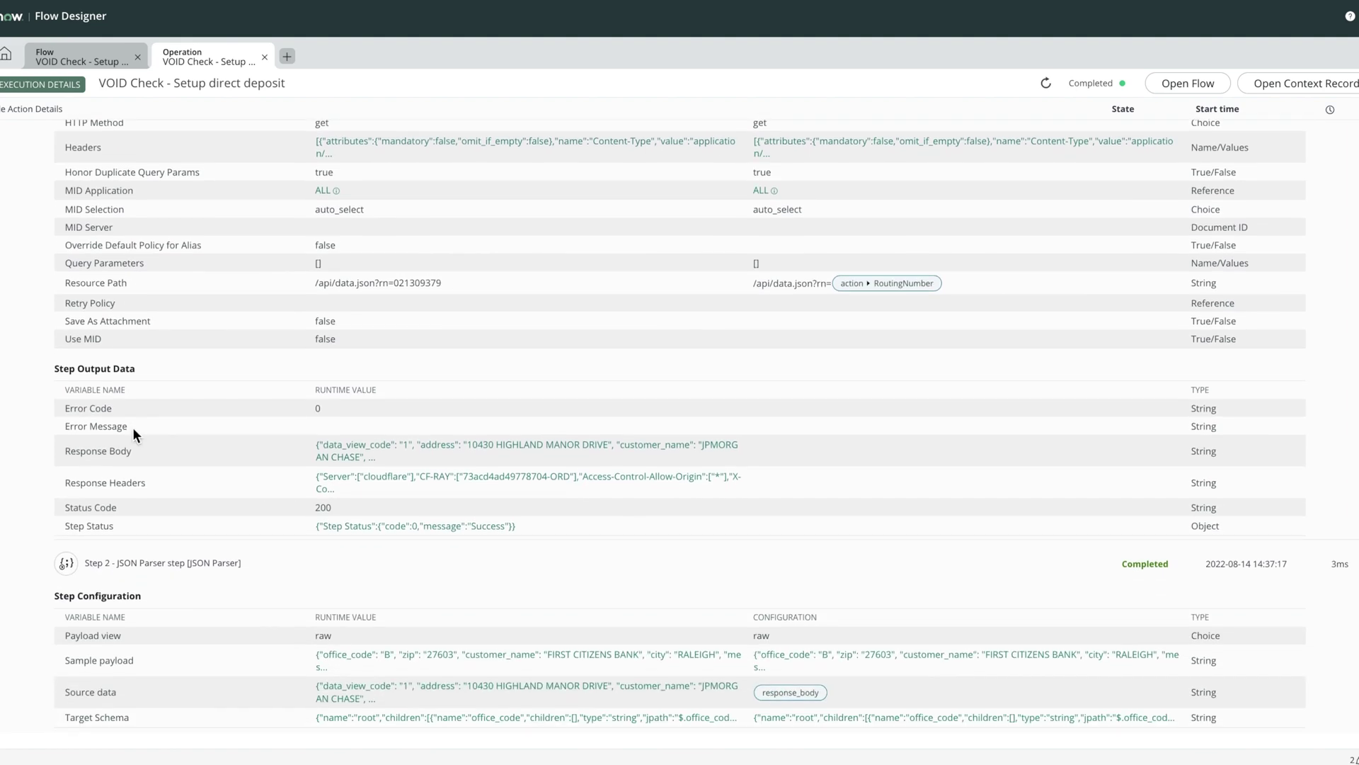
{"action": "scroll", "coordinate": [133, 427], "scroll_direction": "down", "scroll_amount": 4}
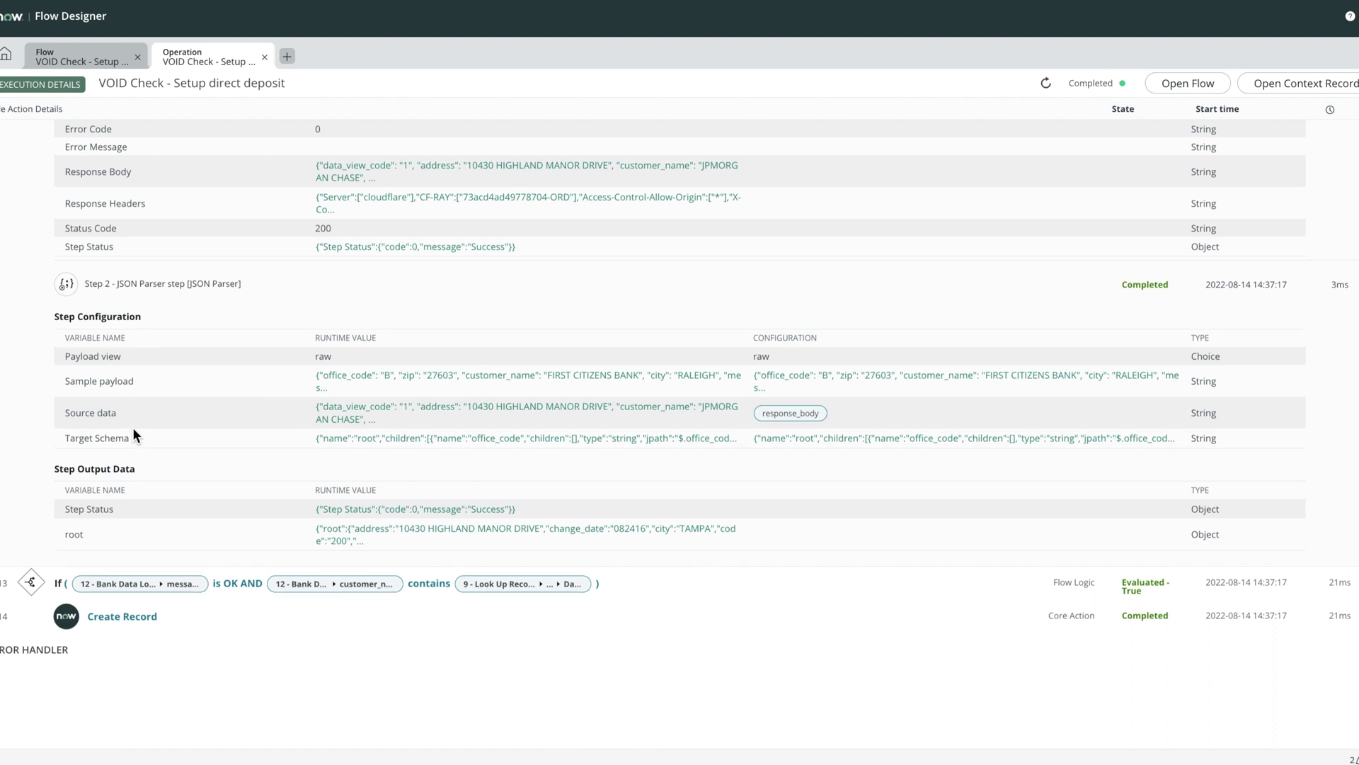
Expand the True If condition and the Create Record action writing to sn_hr_core_profile_bank_account
{"action": "left_click", "coordinate": [13, 591]}
{"action": "scroll", "coordinate": [11, 591], "scroll_direction": "down", "scroll_amount": 2}
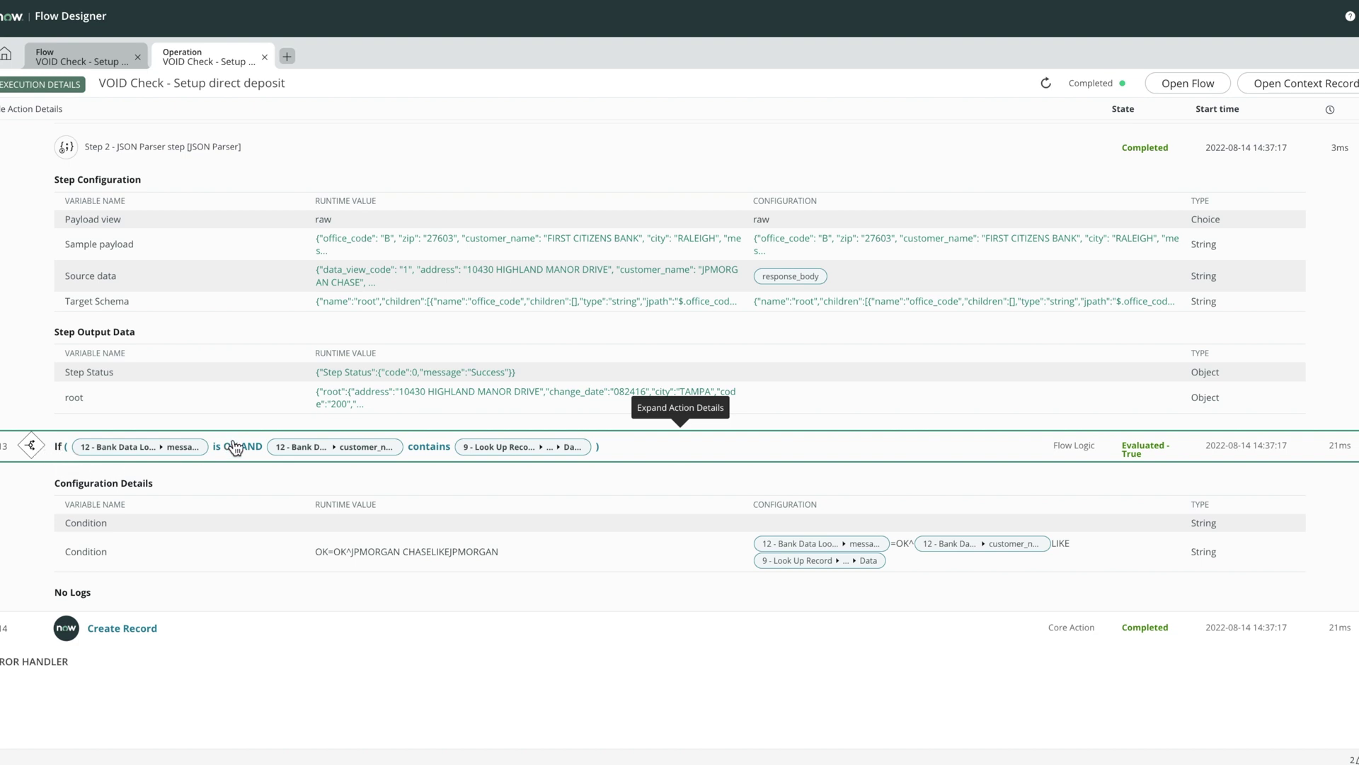
{"action": "left_click", "coordinate": [128, 634]}
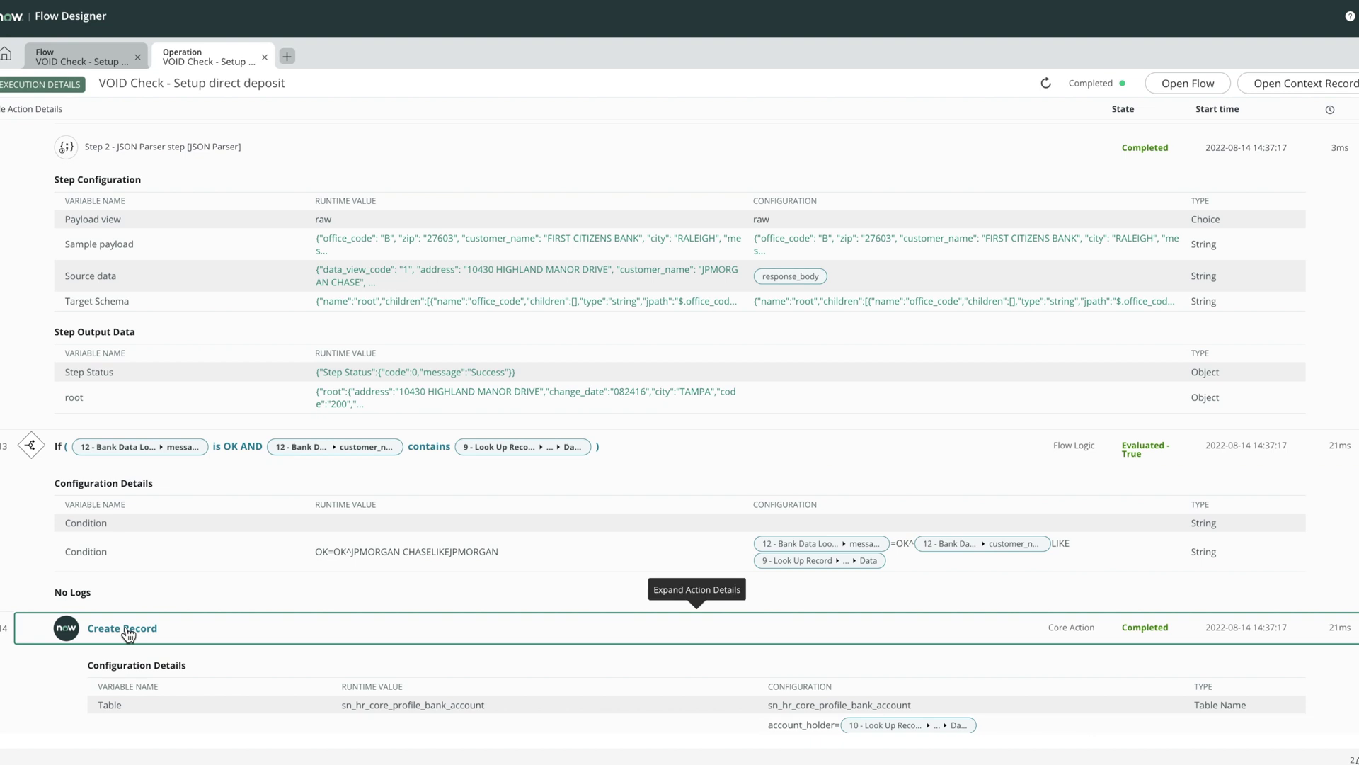
{"action": "scroll", "coordinate": [128, 633], "scroll_direction": "down", "scroll_amount": 3}
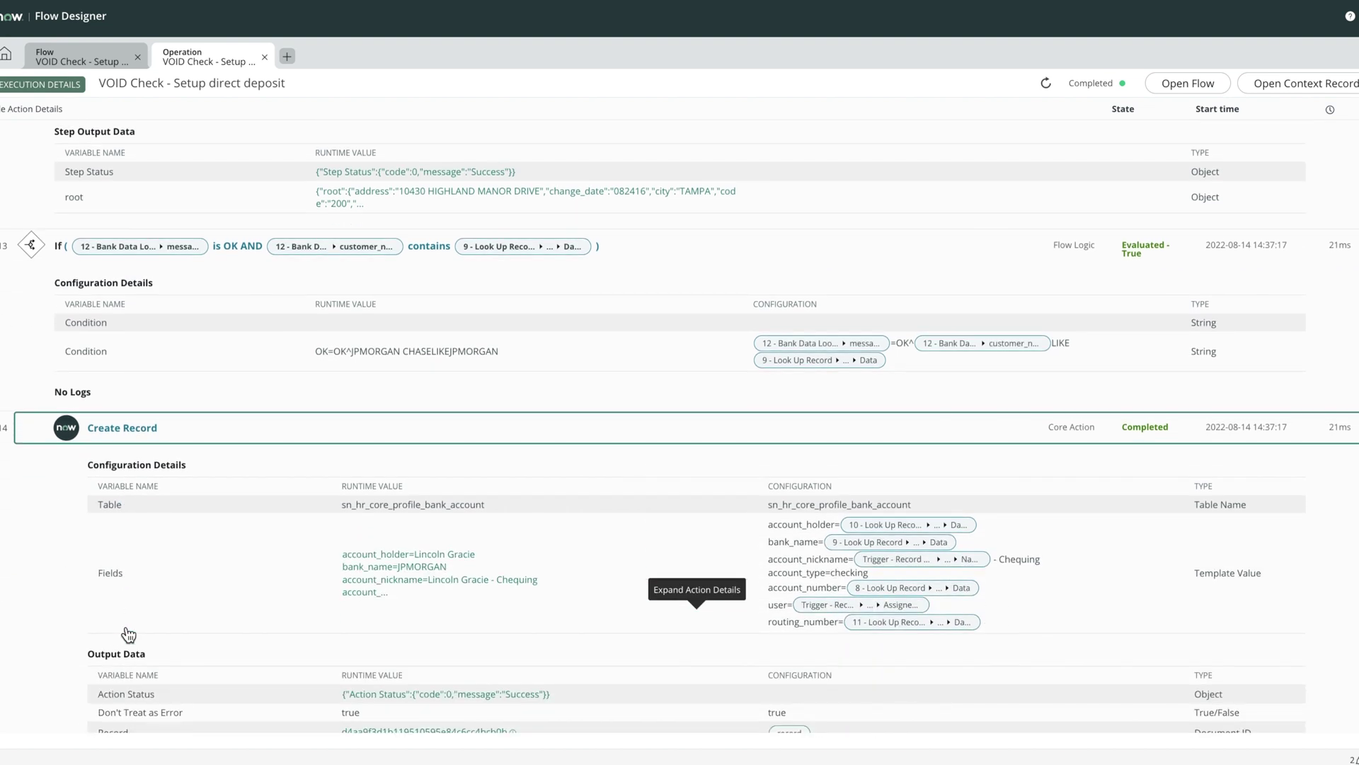